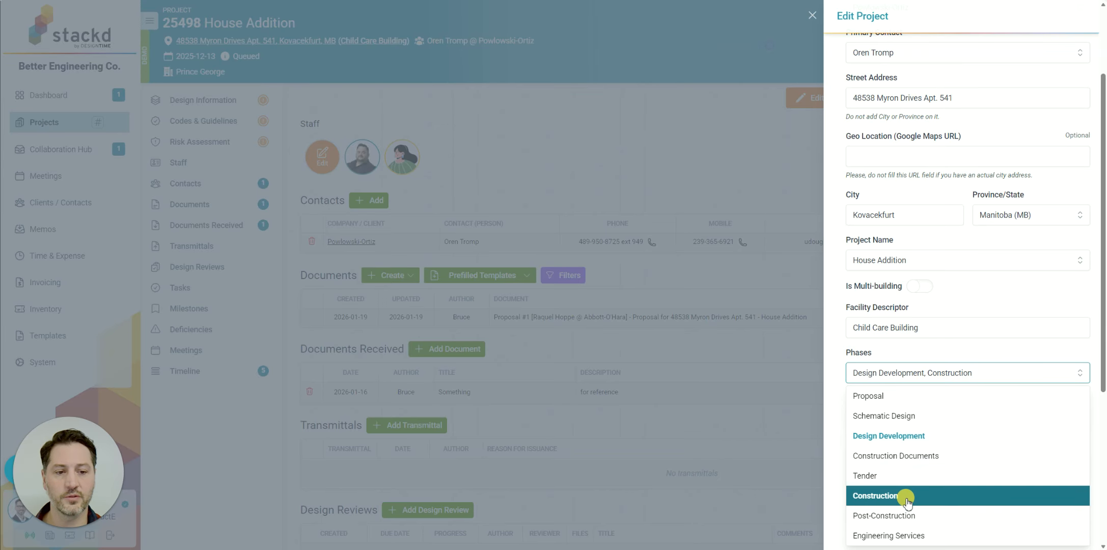
Close the project editor and create a revision of the active Proposal #1.
left_click(813, 19)
left_click(813, 17)
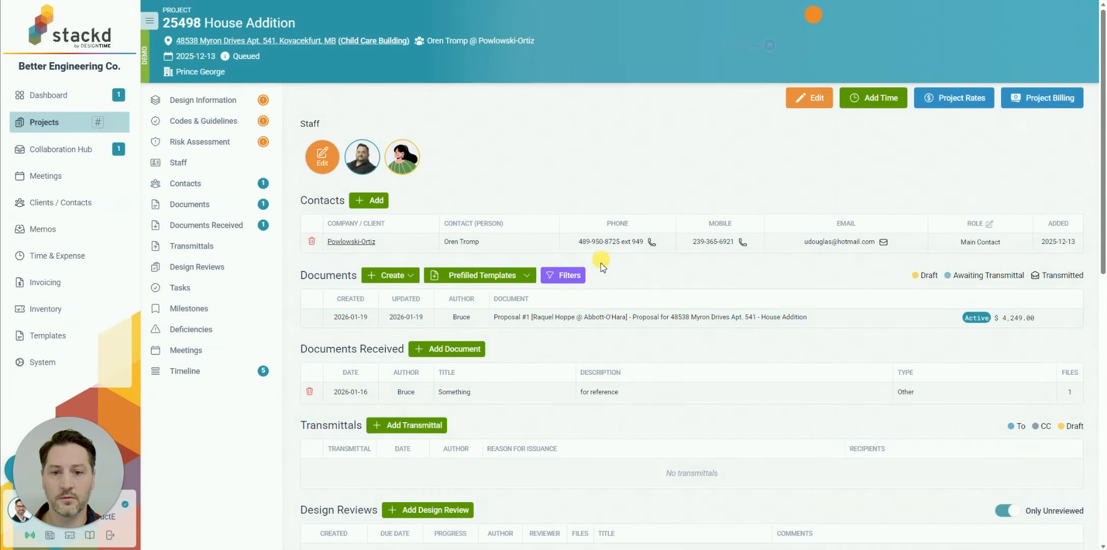
left_click(557, 318)
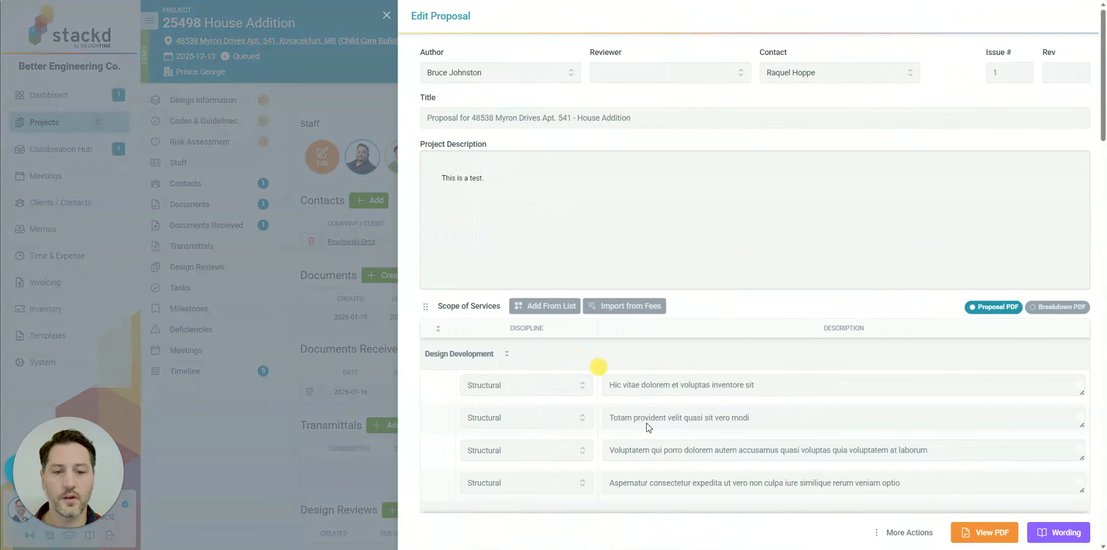
left_click(886, 534)
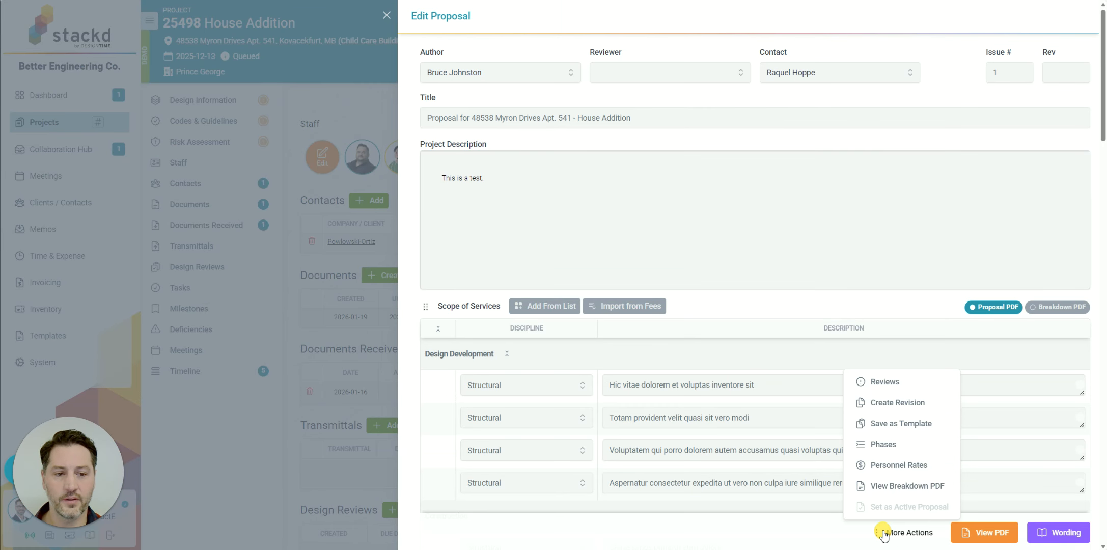
left_click(879, 409)
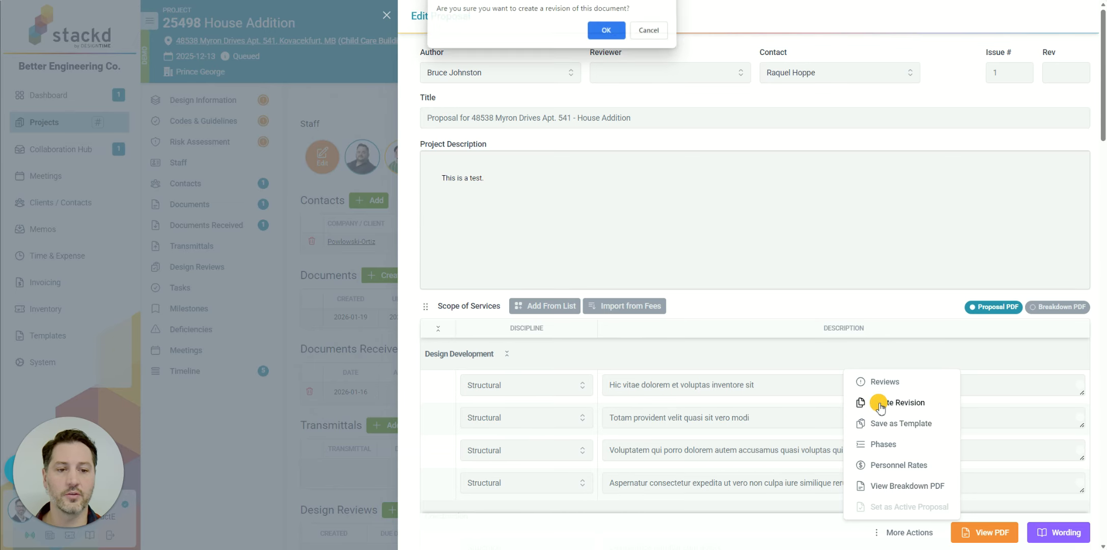
left_click(602, 31)
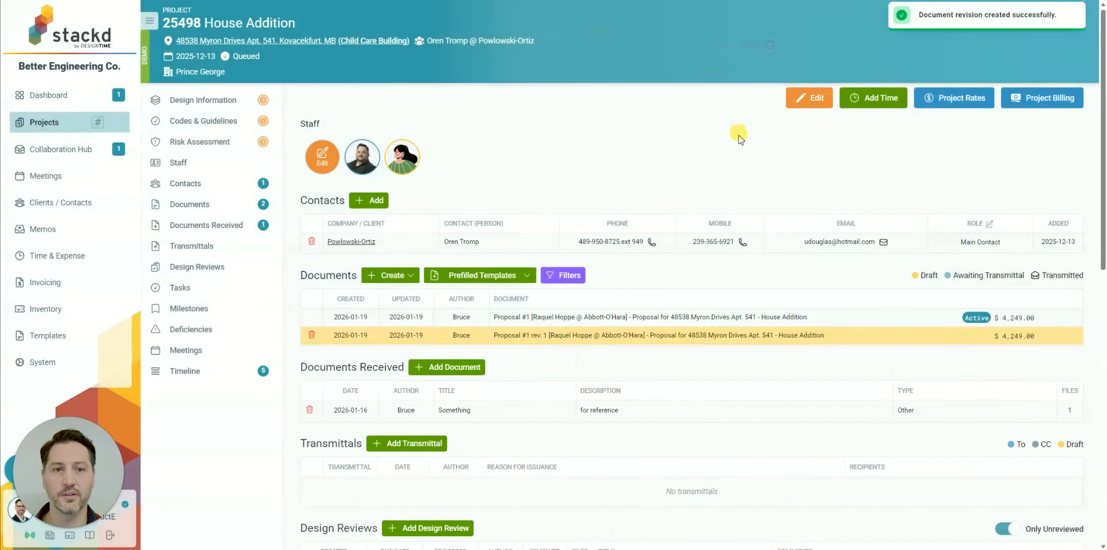
Open the proposal revision, look at its contact choices, and close it without changes.
left_click(621, 337)
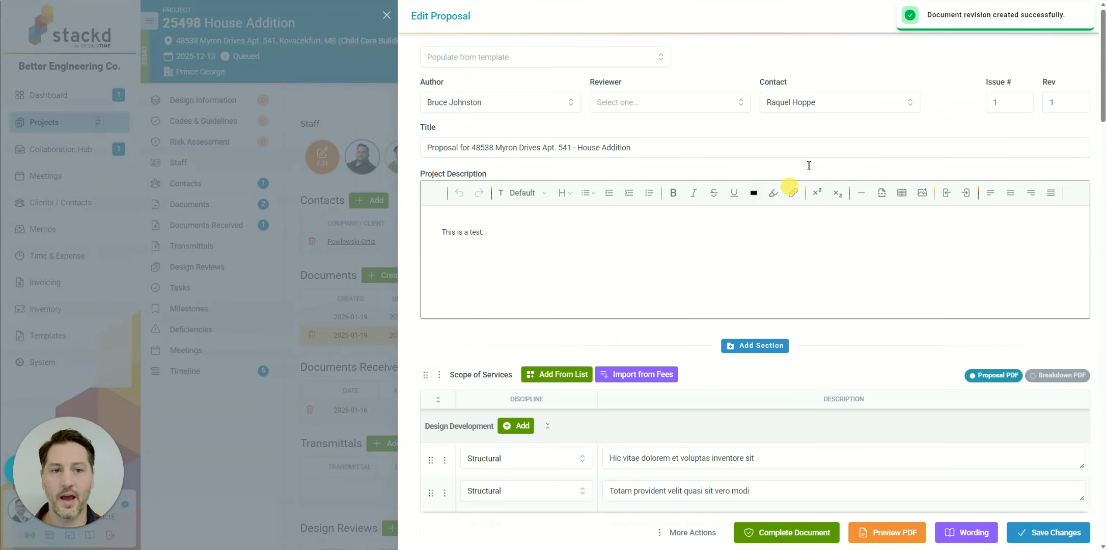
left_click(810, 101)
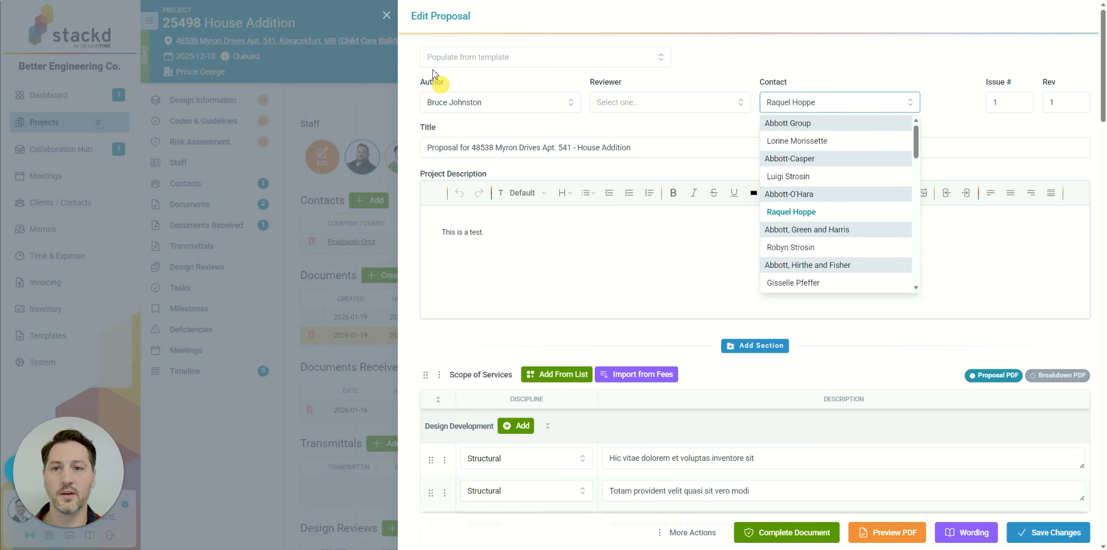
left_click(386, 20)
left_click(386, 20)
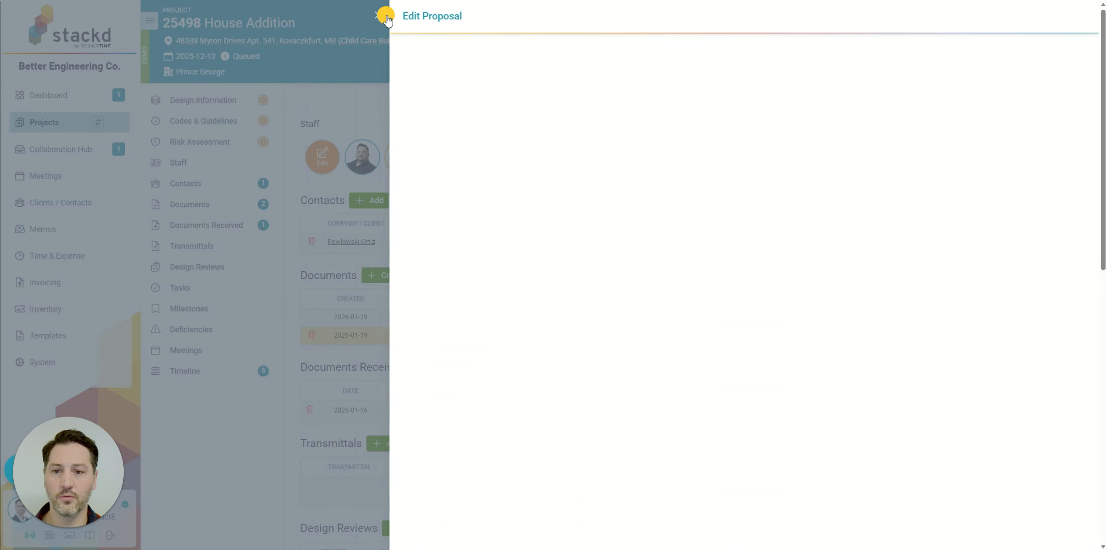
Create a new proposal document with the Abbott-Casper contact and the project description "Some content.".
left_click(412, 277)
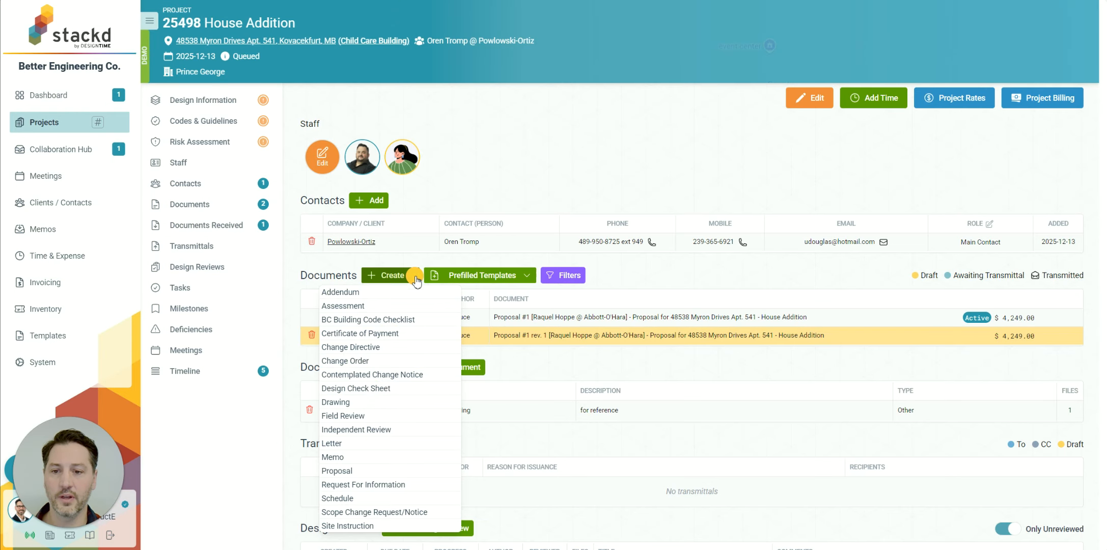
left_click(349, 469)
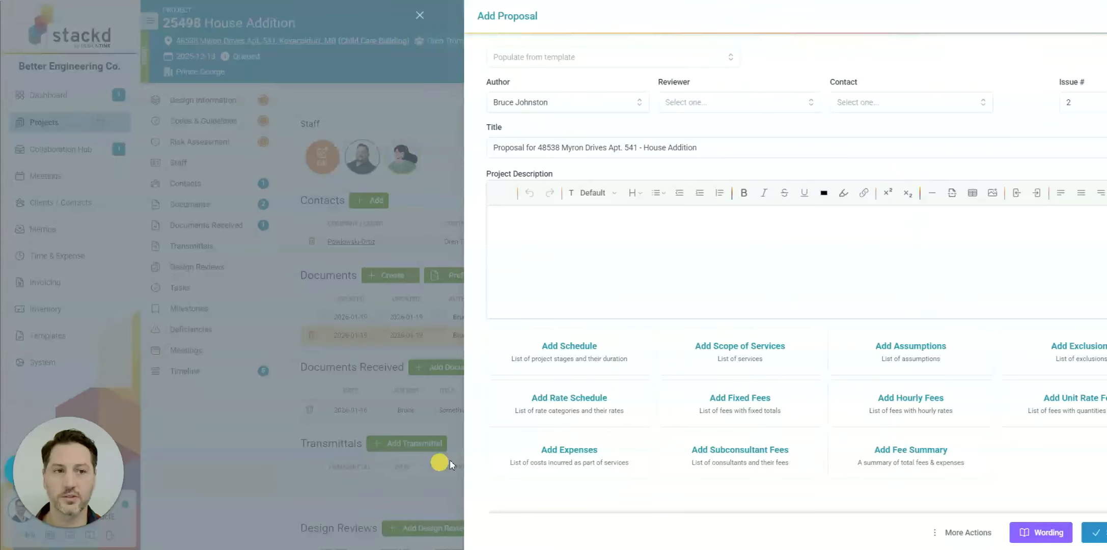
left_click(795, 102)
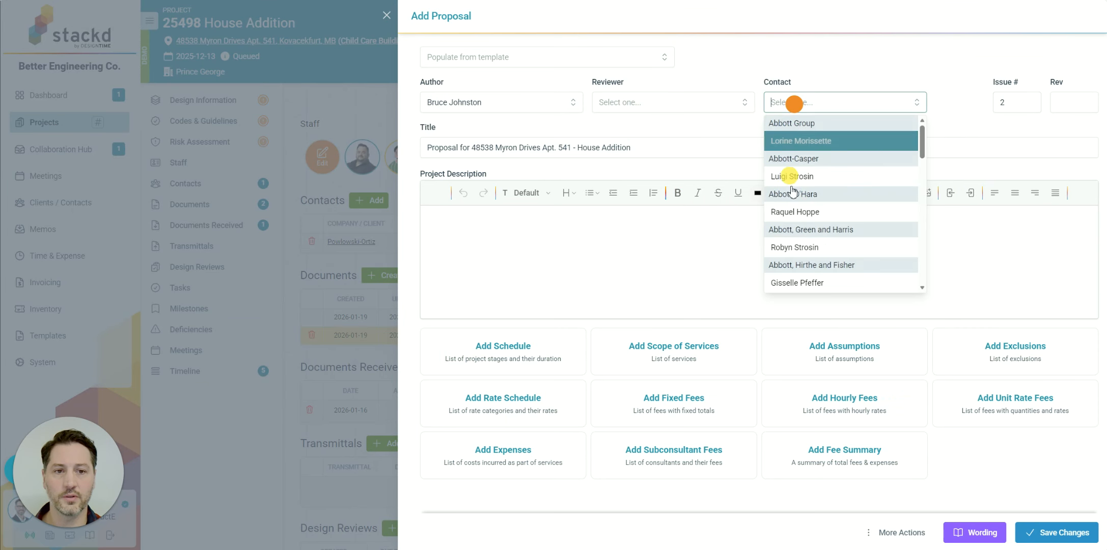
left_click(796, 178)
left_click(560, 226)
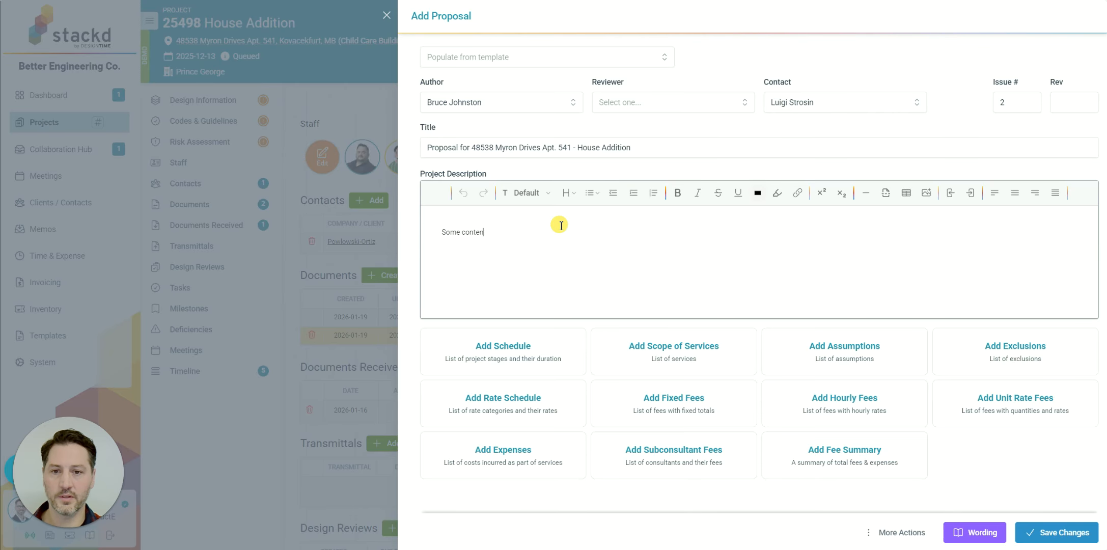
left_click(529, 287)
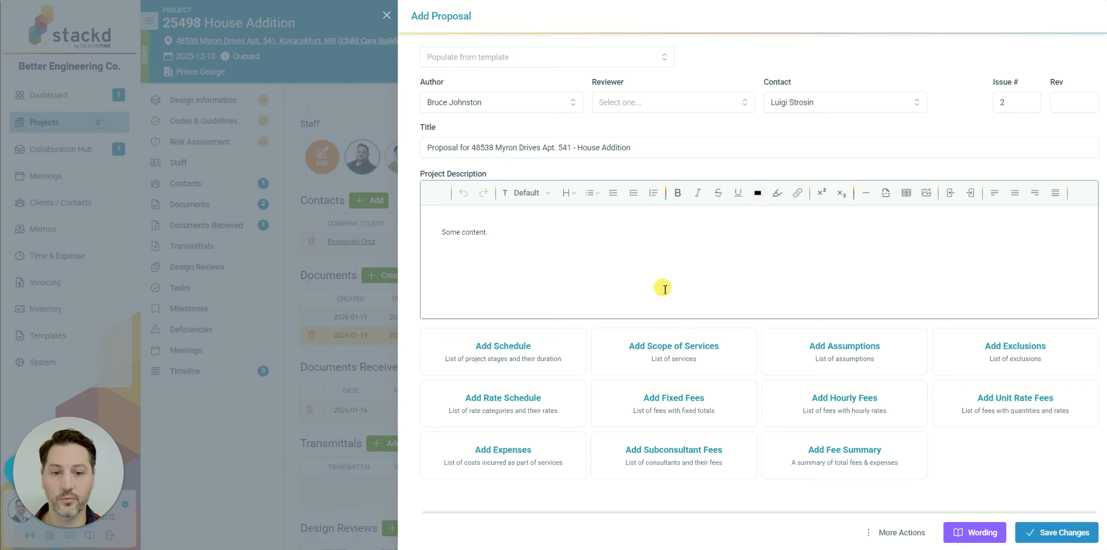
Try out a Schedule section with one blank entry row, and delete the section again.
left_click(495, 367)
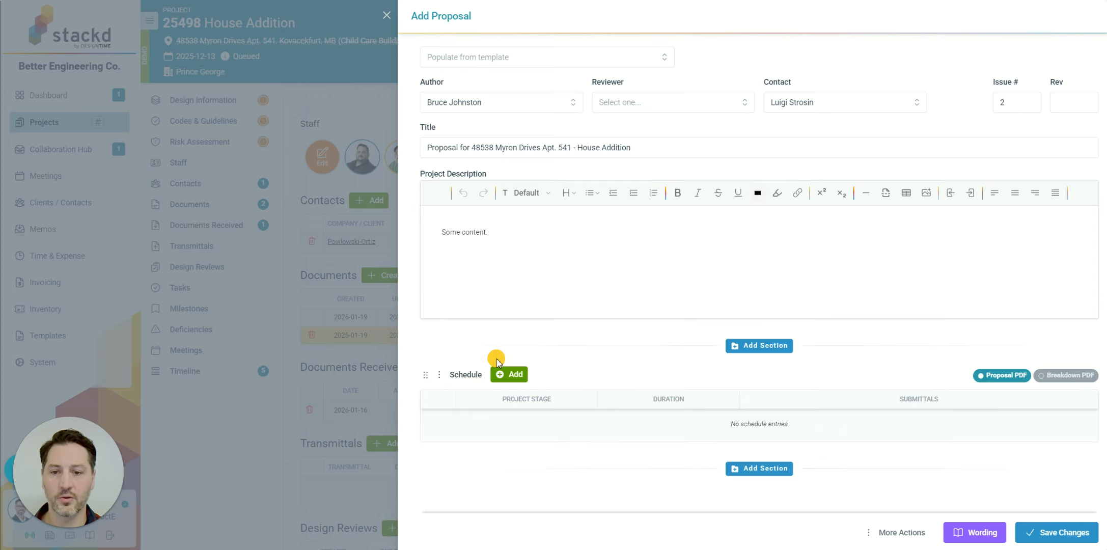
left_click(504, 377)
left_click(507, 427)
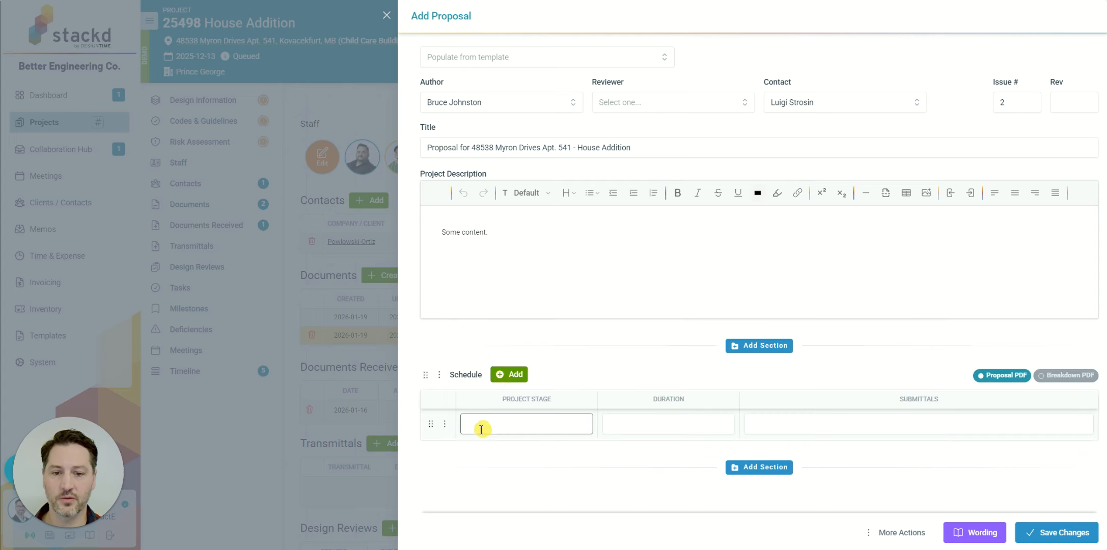
left_click(638, 428)
left_click(874, 432)
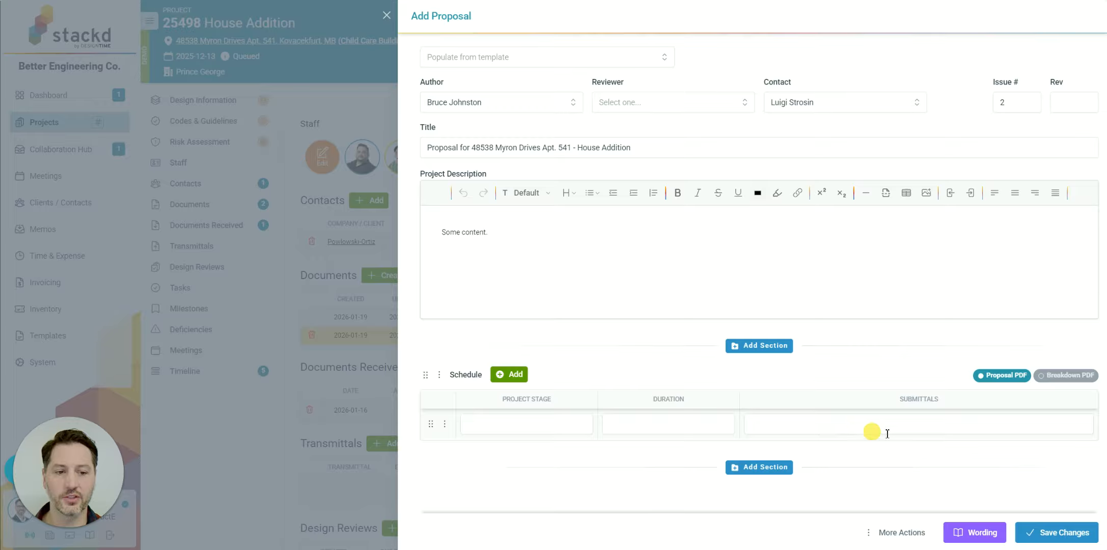
left_click(439, 376)
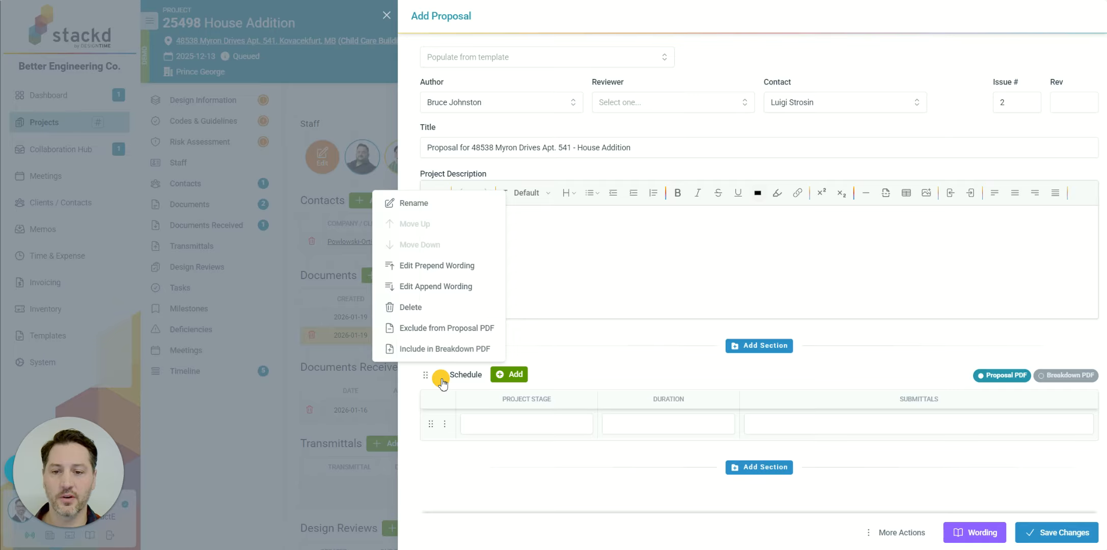
left_click(410, 308)
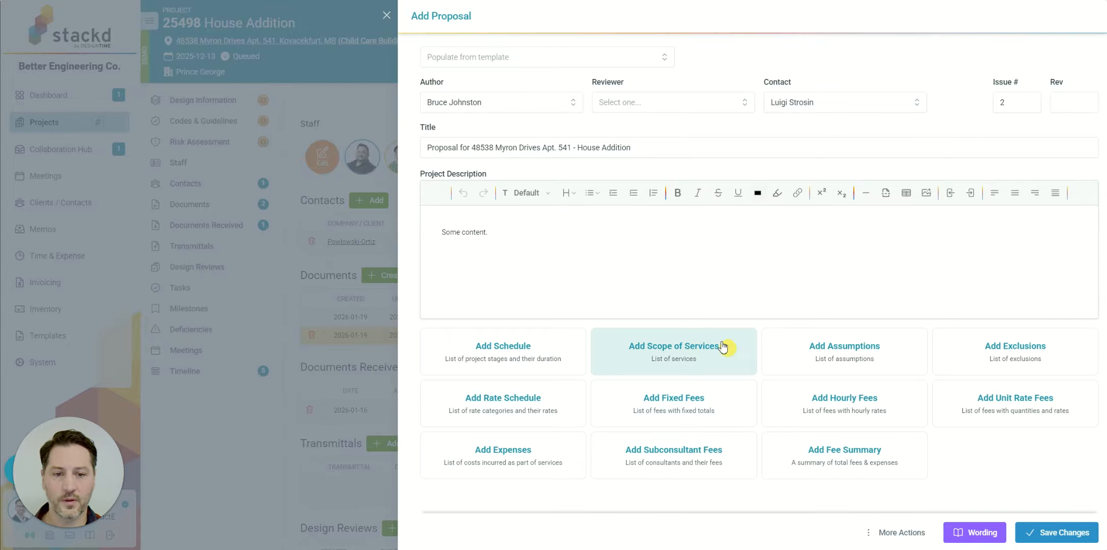
Add a Scope of Services section and select the first four Structural services under Design Development from the list.
left_click(672, 359)
scroll(638, 279, "down", 1)
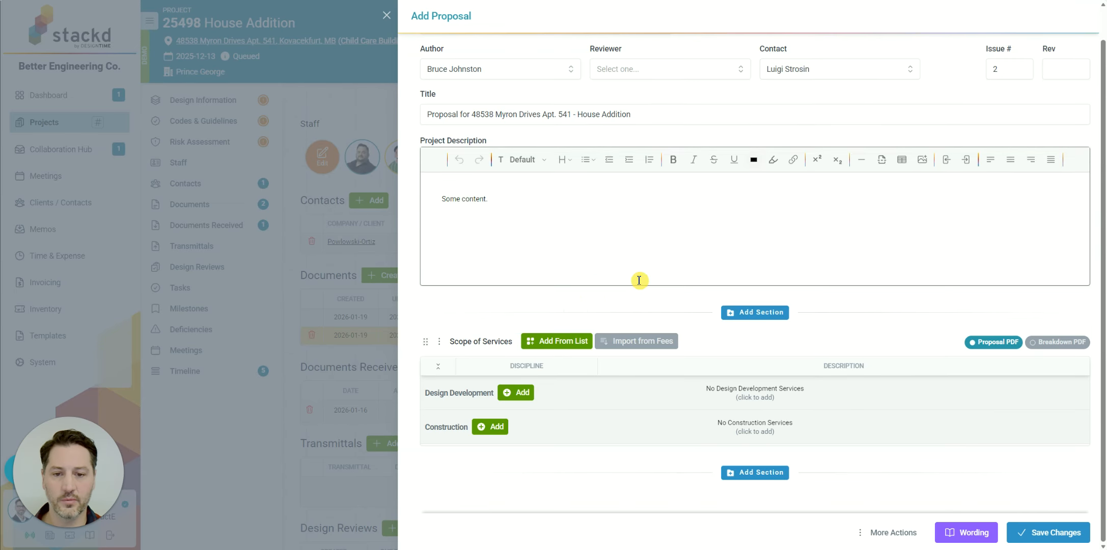
left_click(556, 345)
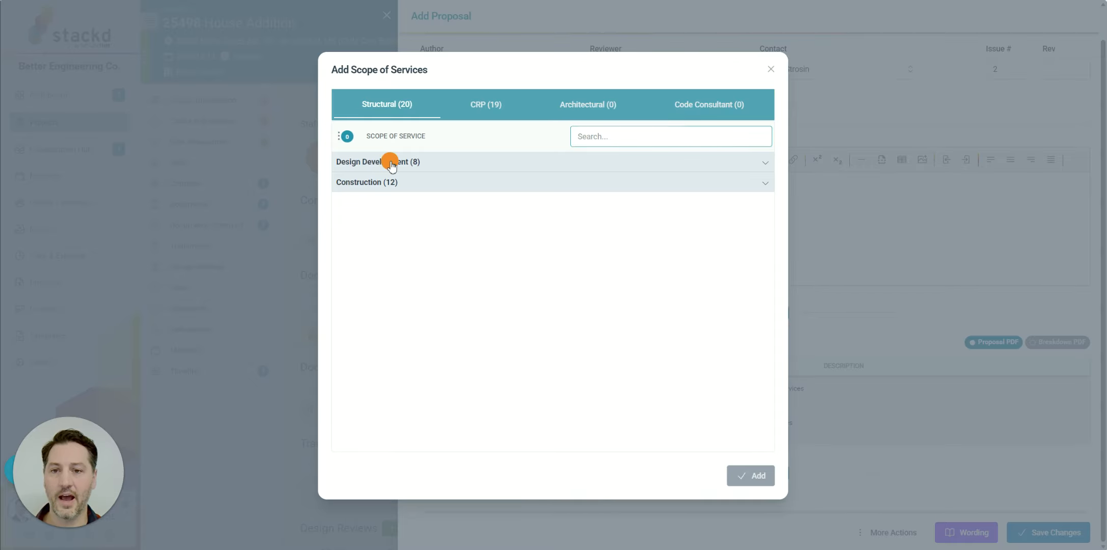
left_click(392, 163)
left_click(344, 182)
left_click(344, 205)
left_click(343, 226)
left_click(344, 249)
Select the first four Structural services under Construction as well and add all selected services to the proposal.
left_click(364, 360)
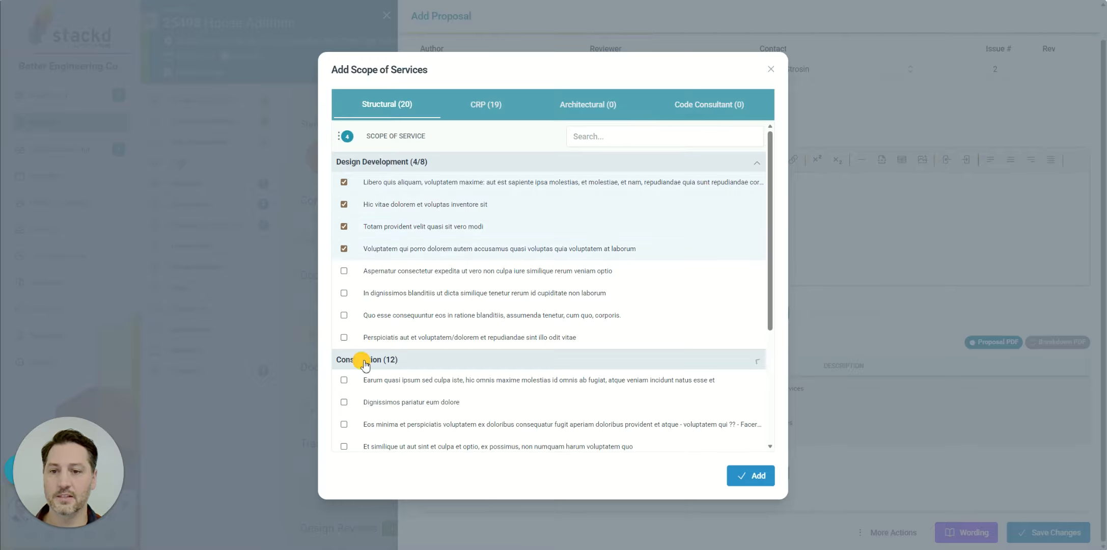
scroll(356, 359, "down", 3)
left_click(343, 214)
left_click(344, 236)
left_click(344, 258)
left_click(345, 280)
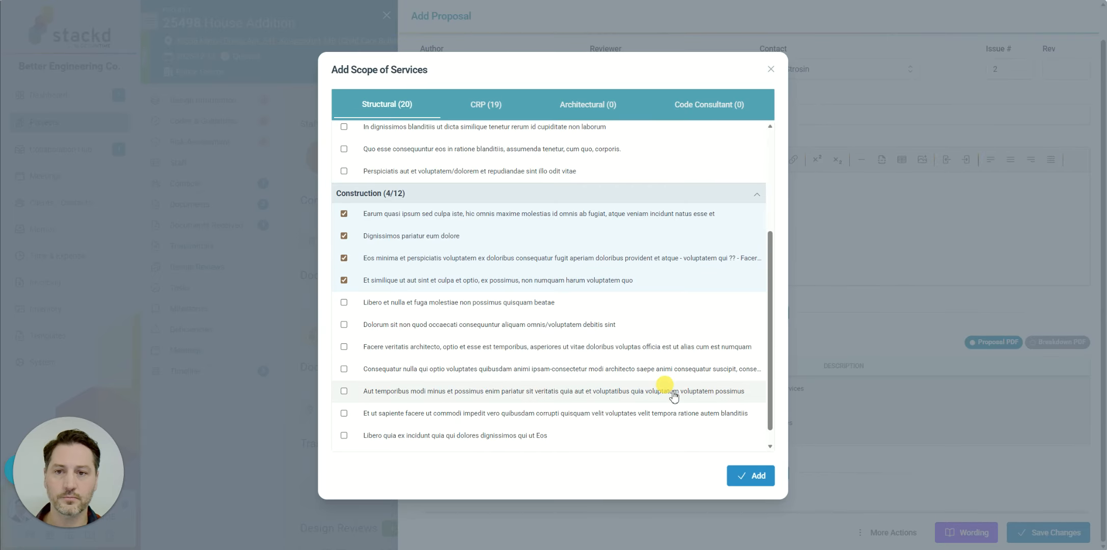
left_click(751, 478)
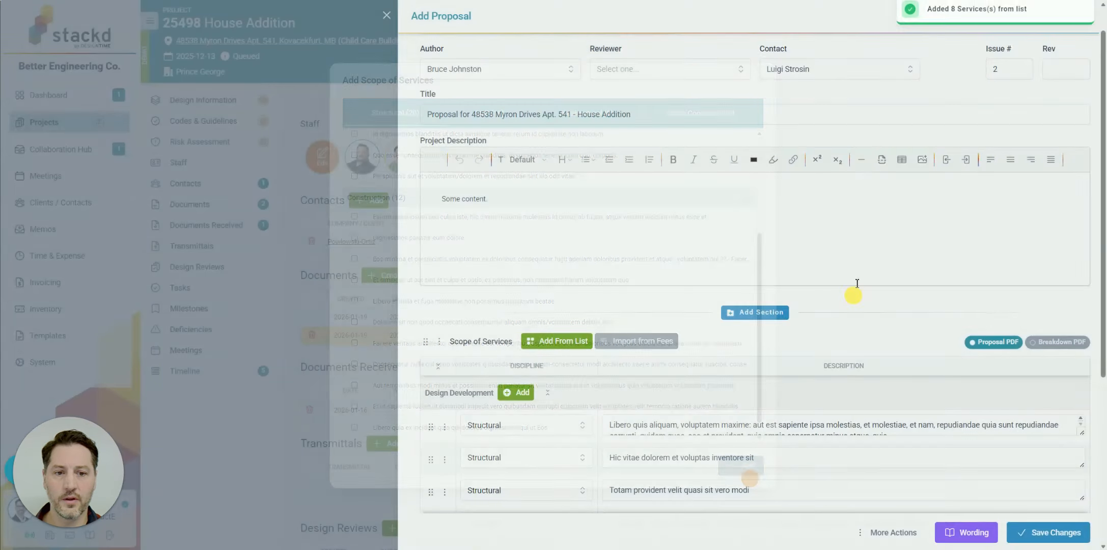
Add an Assumptions section below the Scope of Services.
scroll(723, 308, "down", 2)
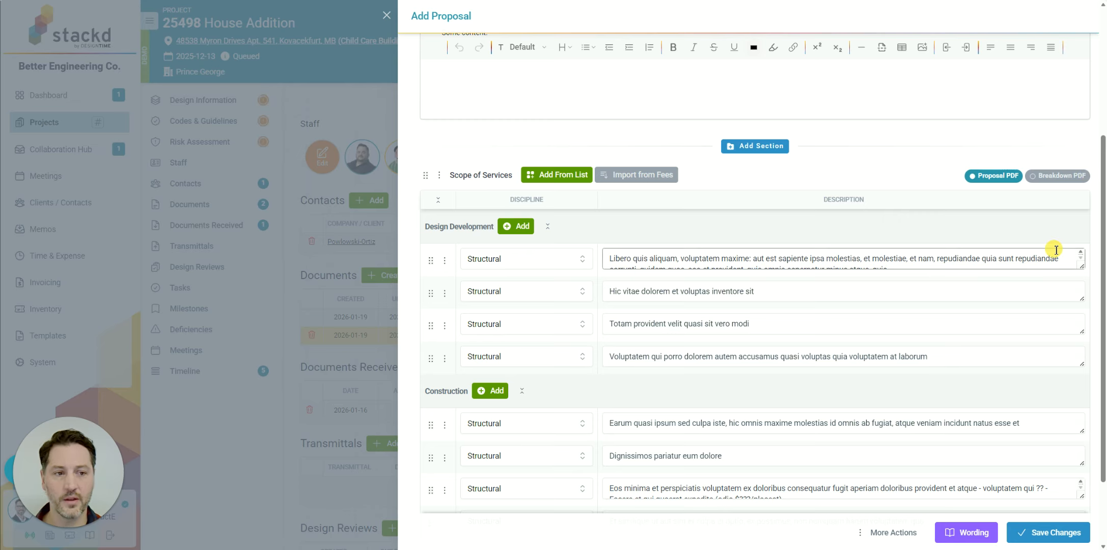
scroll(1058, 250, "down", 1)
scroll(1095, 239, "down", 2)
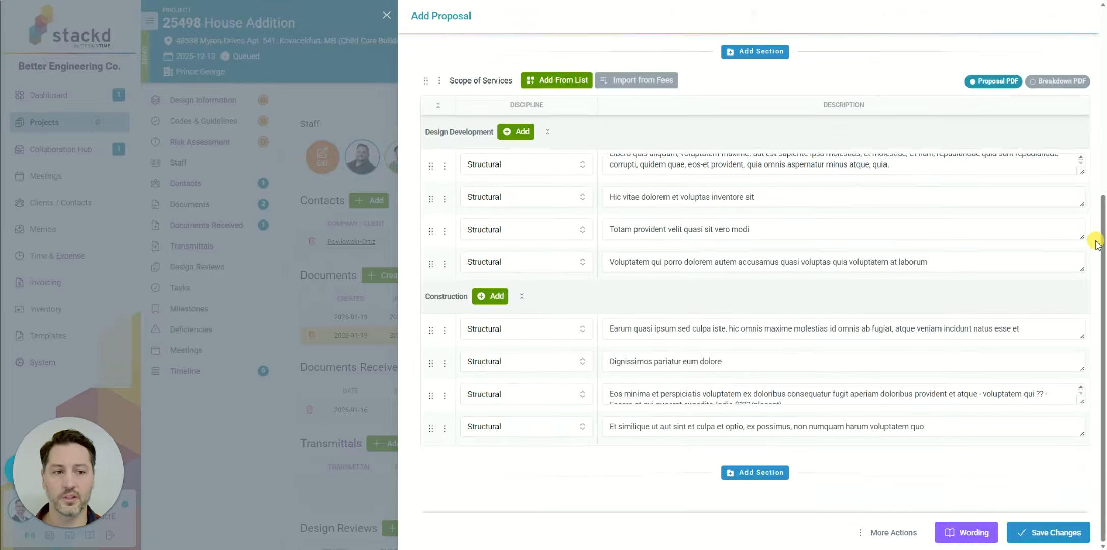
left_click(770, 479)
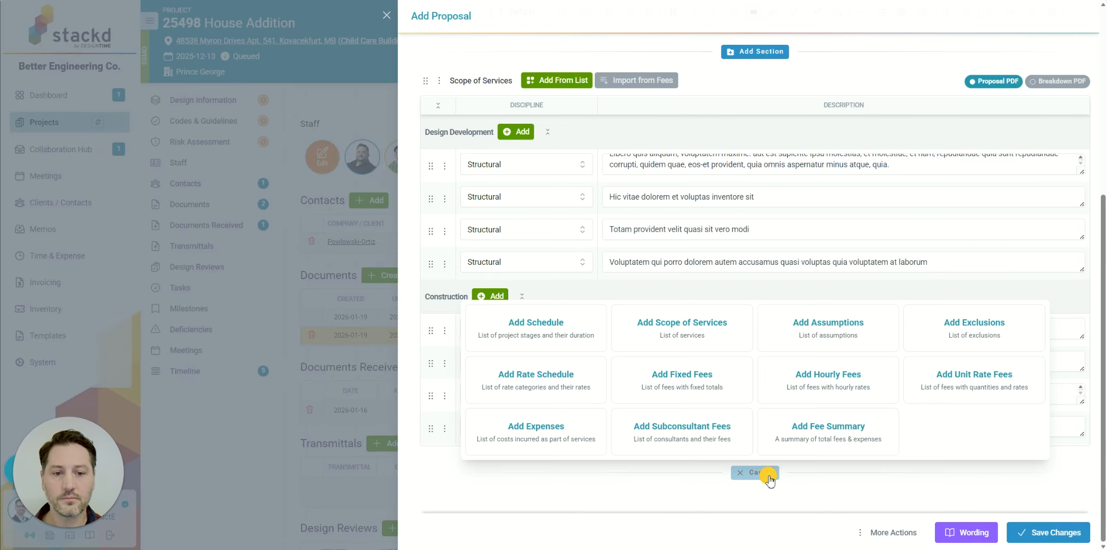
left_click(810, 324)
scroll(563, 422, "down", 3)
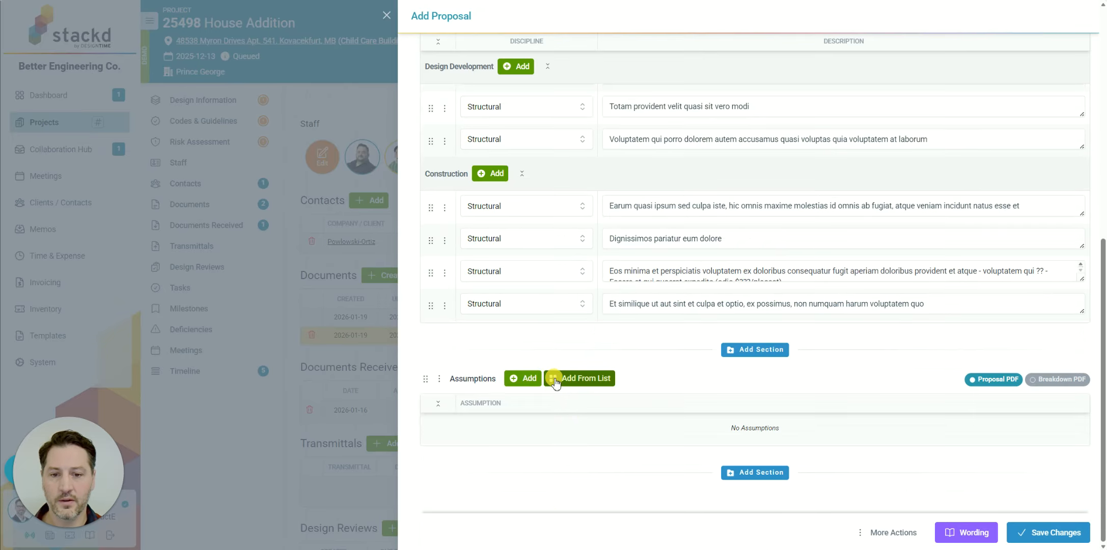
Add the second through fifth Structural assumptions from the list to the Assumptions section.
left_click(564, 378)
left_click(344, 185)
left_click(344, 207)
left_click(344, 230)
left_click(344, 253)
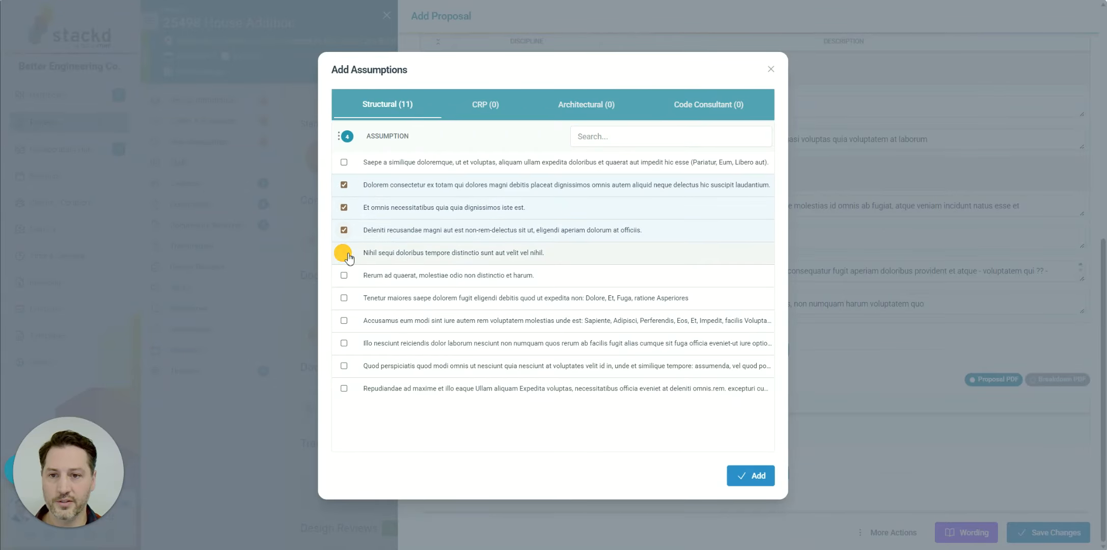
left_click(748, 476)
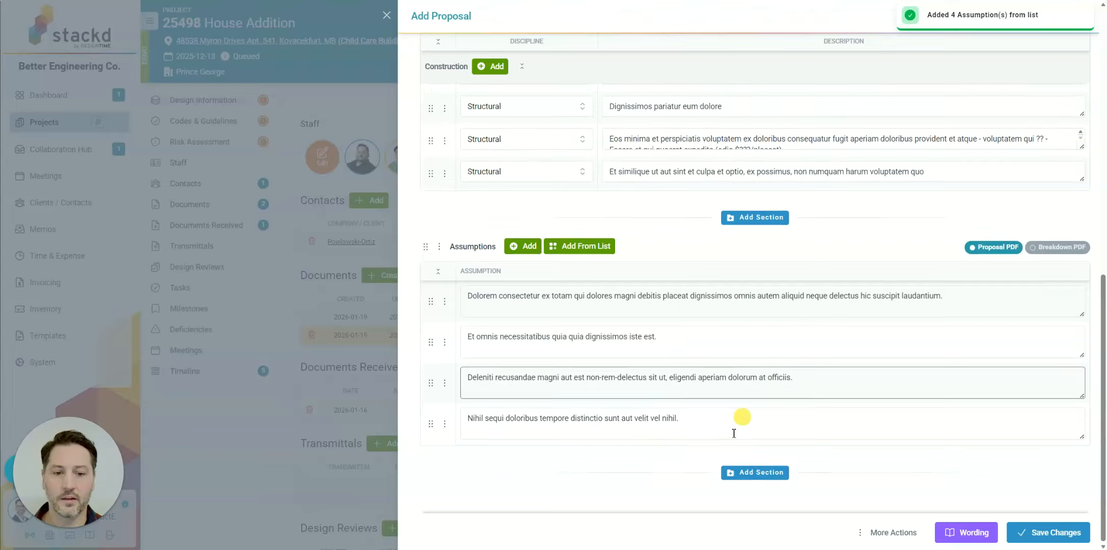
Add an Exclusions section below Assumptions and fill it with the second through fifth Structural exclusions from the list.
left_click(741, 475)
left_click(957, 328)
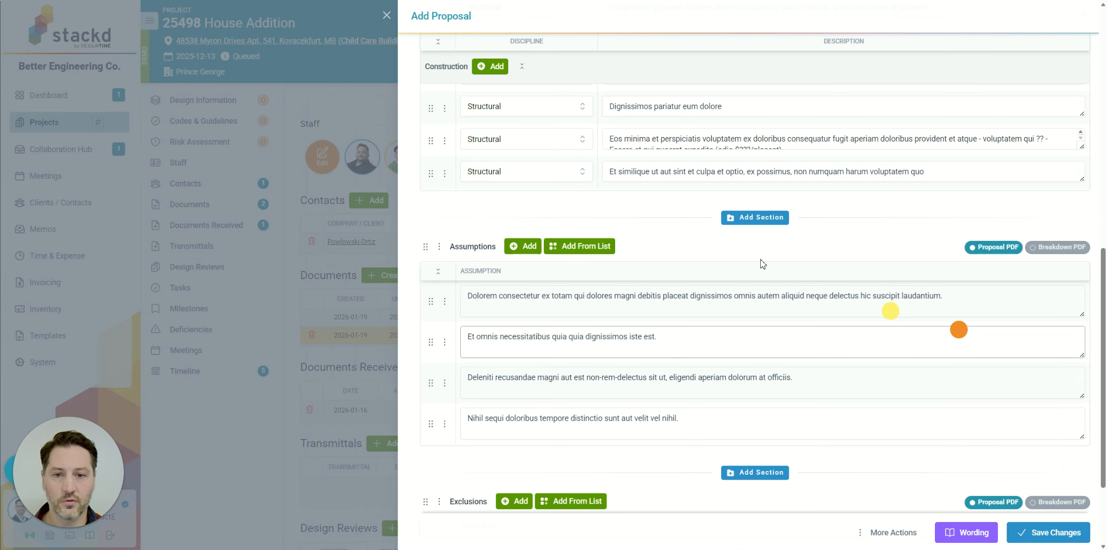
scroll(713, 436, "down", 3)
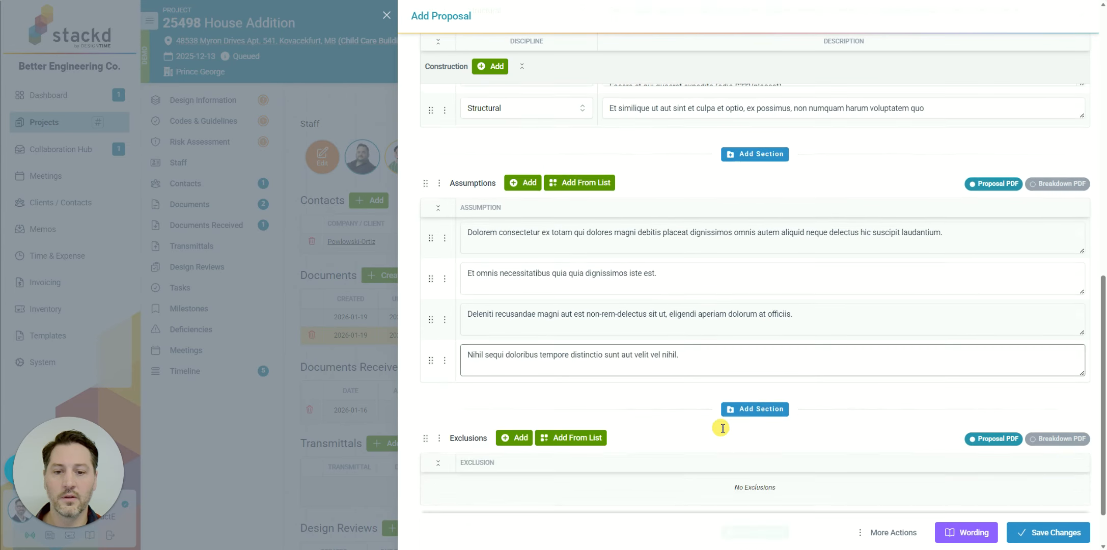
left_click(595, 384)
left_click(344, 185)
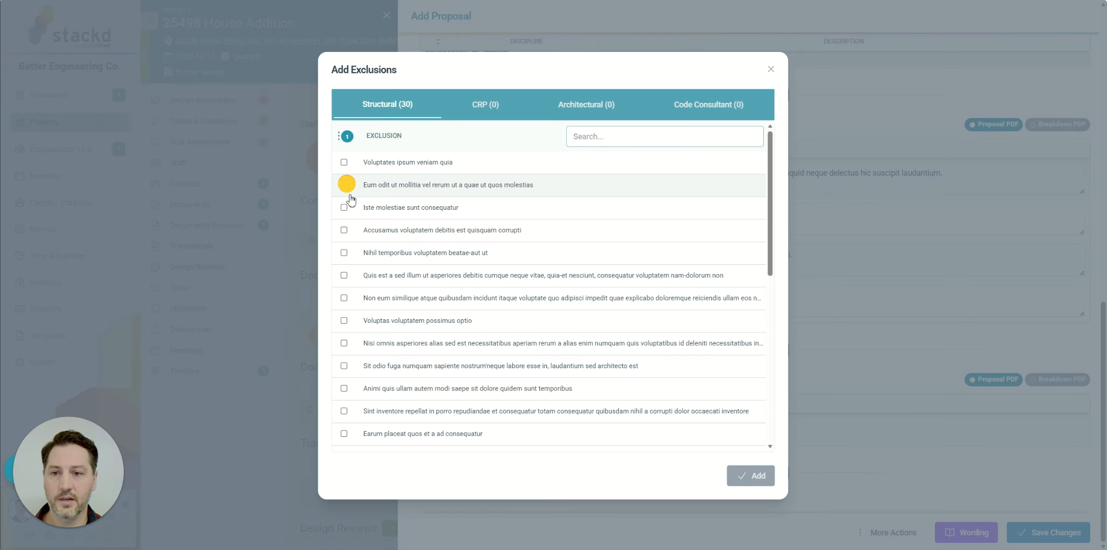
left_click(344, 207)
left_click(345, 230)
left_click(345, 253)
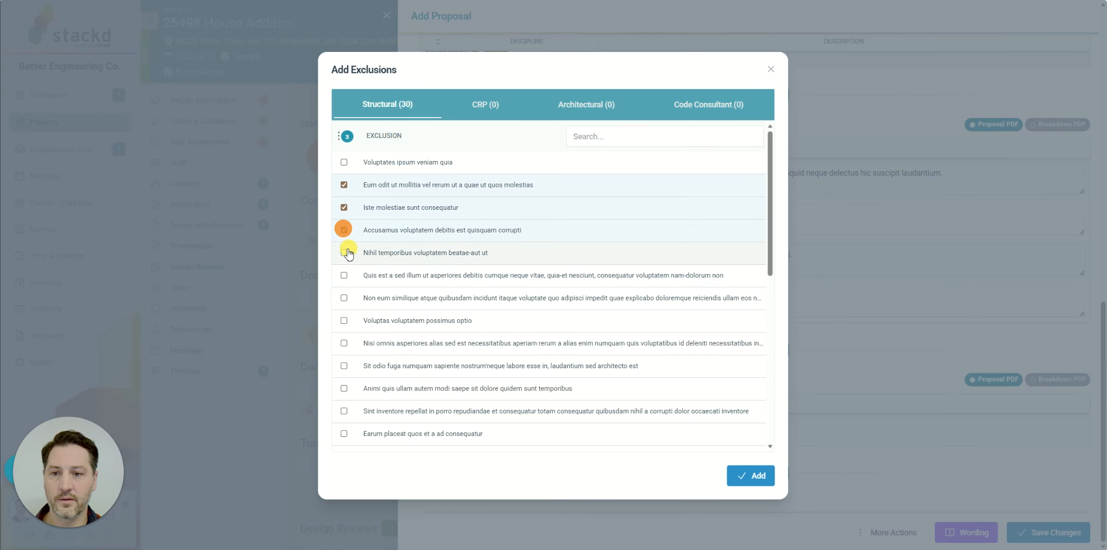
left_click(770, 480)
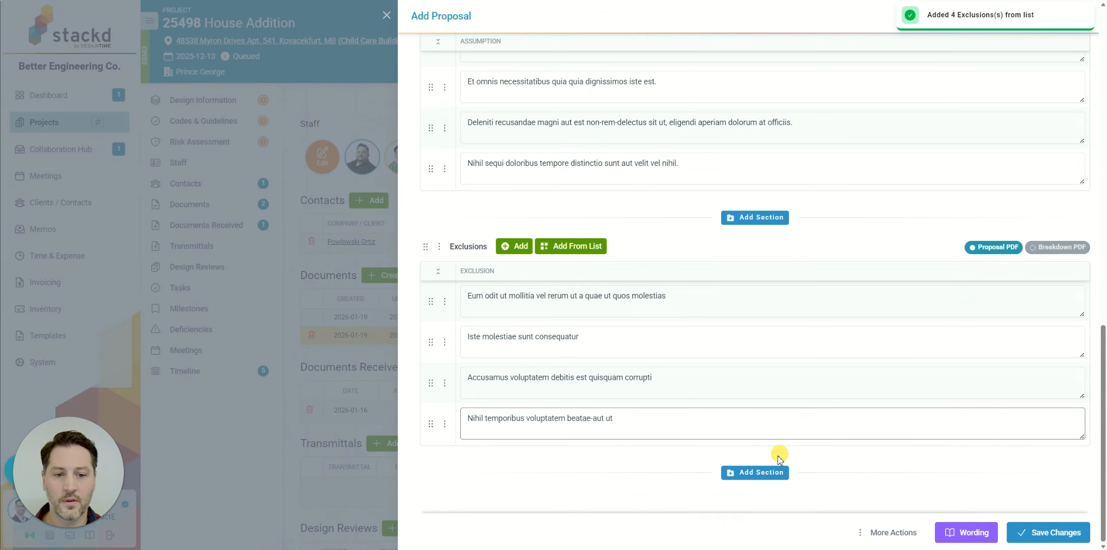
Add an Hourly Fees section below Exclusions and import its rows from the Scope of Services.
left_click(777, 474)
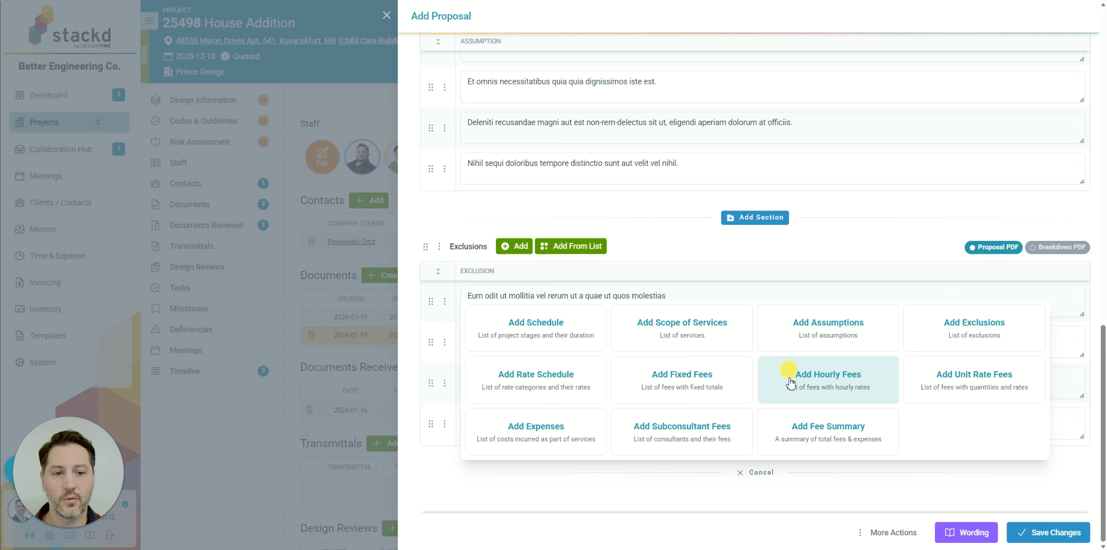
left_click(861, 387)
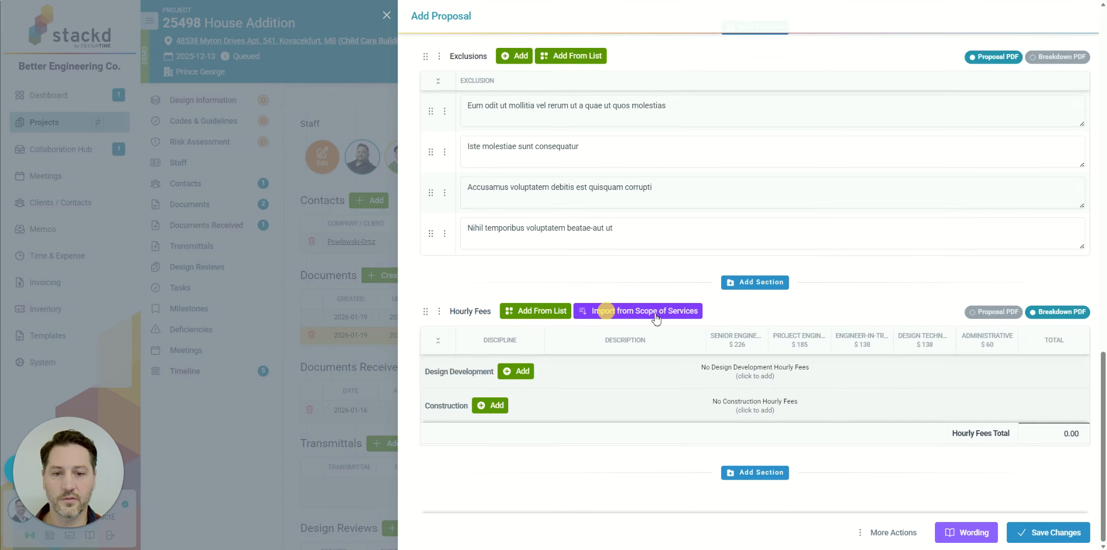
left_click(631, 316)
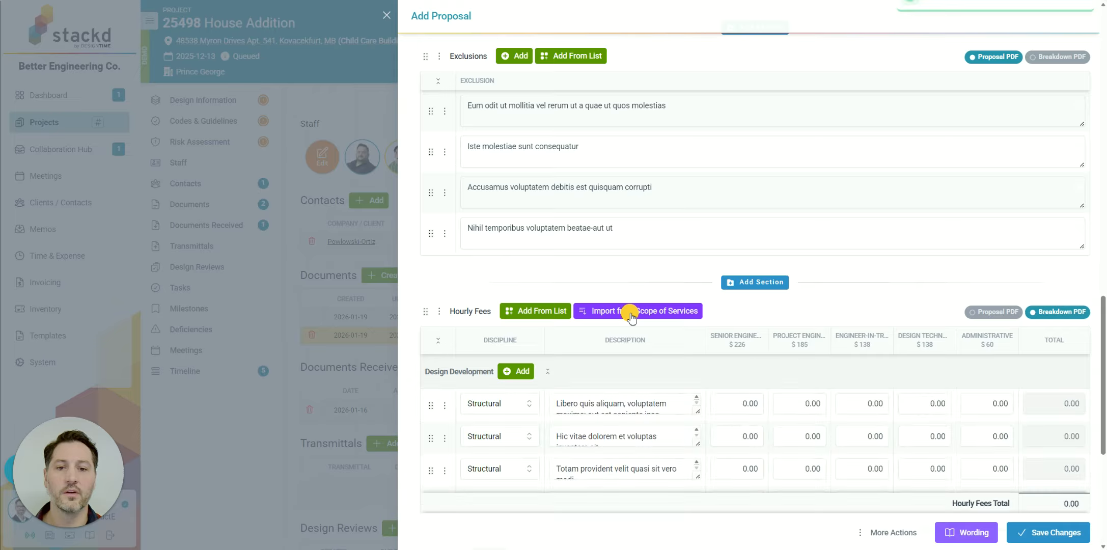
Enter 3 hours per Design Development row, assigning them in order to Senior Engineer, Project Engineer, Engineer-in-Training and Design Technologist.
scroll(650, 286, "down", 3)
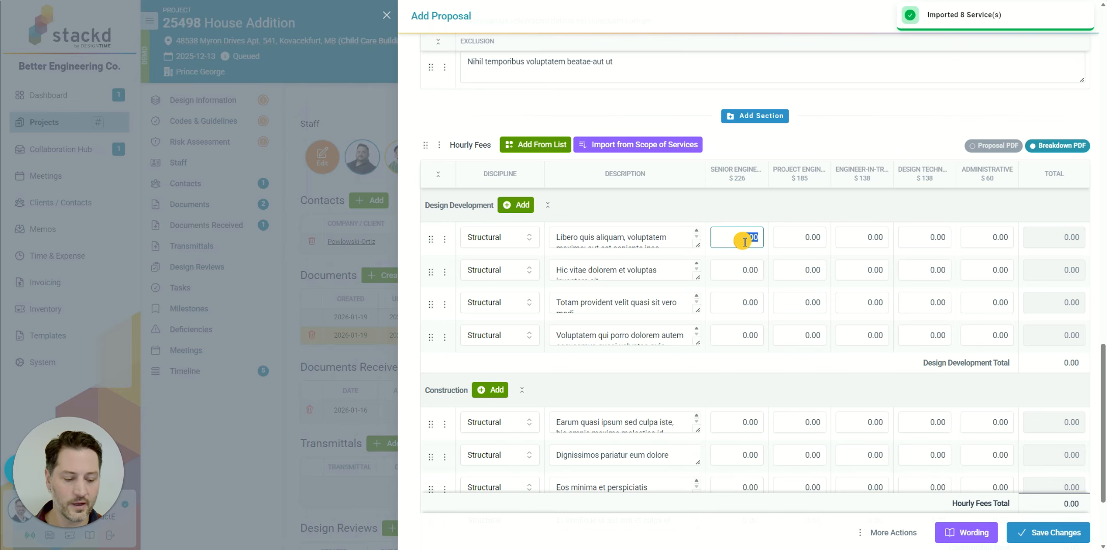
type("3")
left_click(794, 269)
type("3")
left_click(856, 302)
type("3")
left_click(926, 336)
type("3")
Enter 4 hours per Construction row, assigning them in order to Senior Engineer, Project Engineer, Engineer-in-Training and Design Technologist.
scroll(815, 396, "down", 3)
left_click(736, 311)
type("4")
left_click(799, 338)
type("4")
left_click(861, 377)
type("4")
left_click(920, 407)
type("4")
scroll(917, 402, "down", 1)
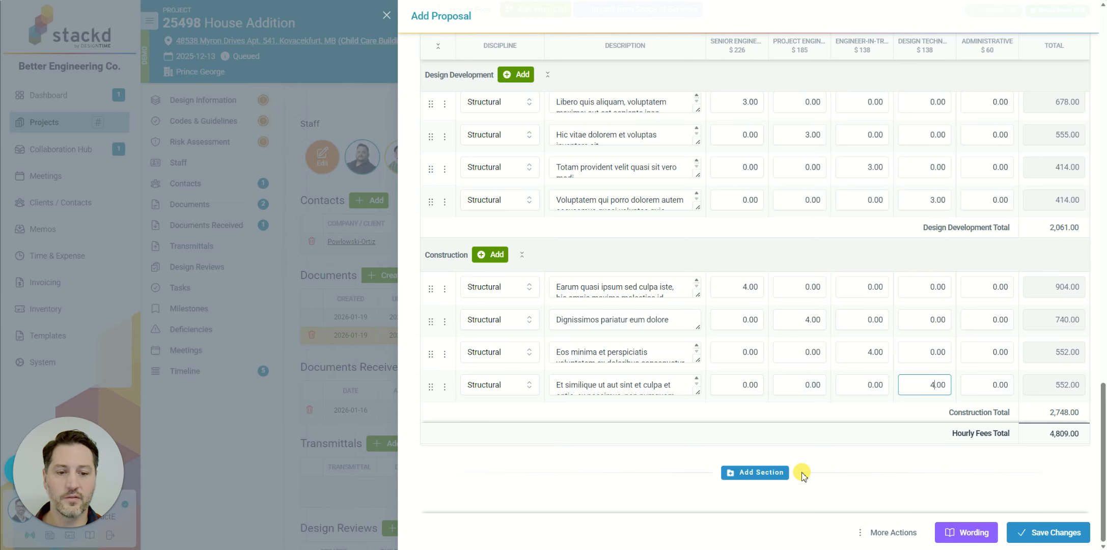
Add an Expenses section with a Design Development expense of type Hotel, description "site visit" and amount 500.
left_click(780, 473)
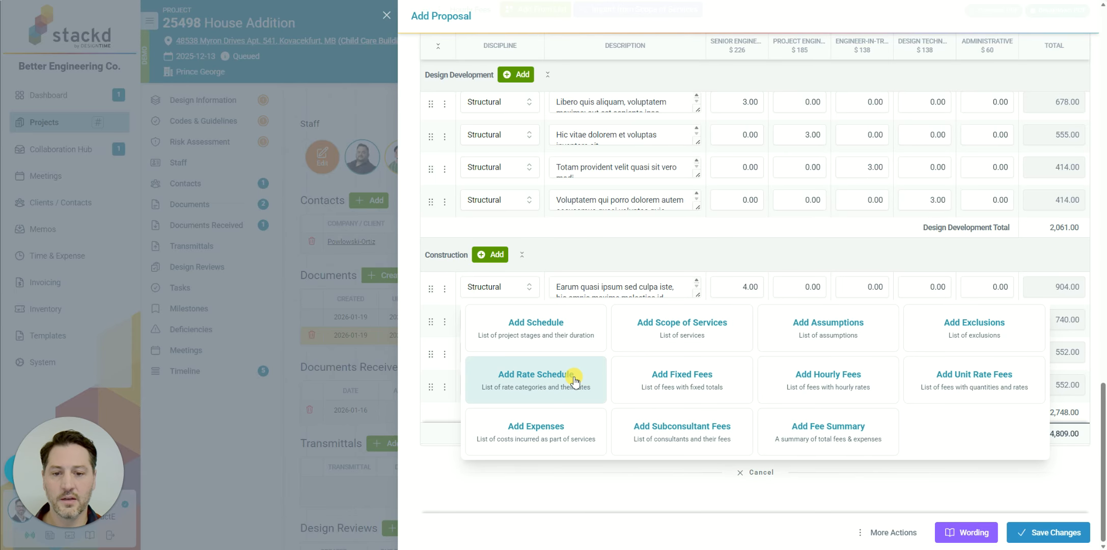
left_click(554, 426)
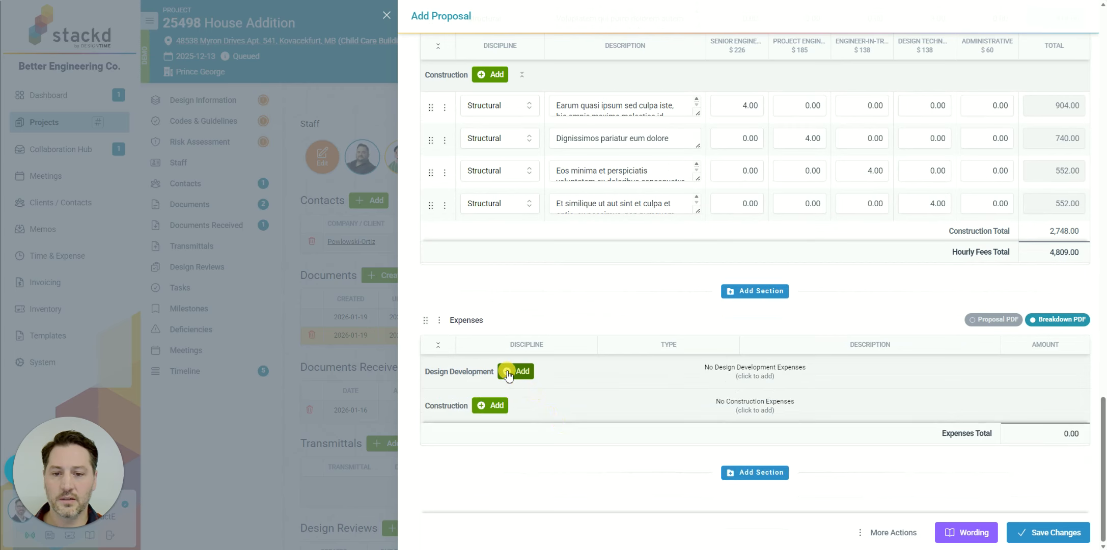
left_click(508, 374)
left_click(633, 406)
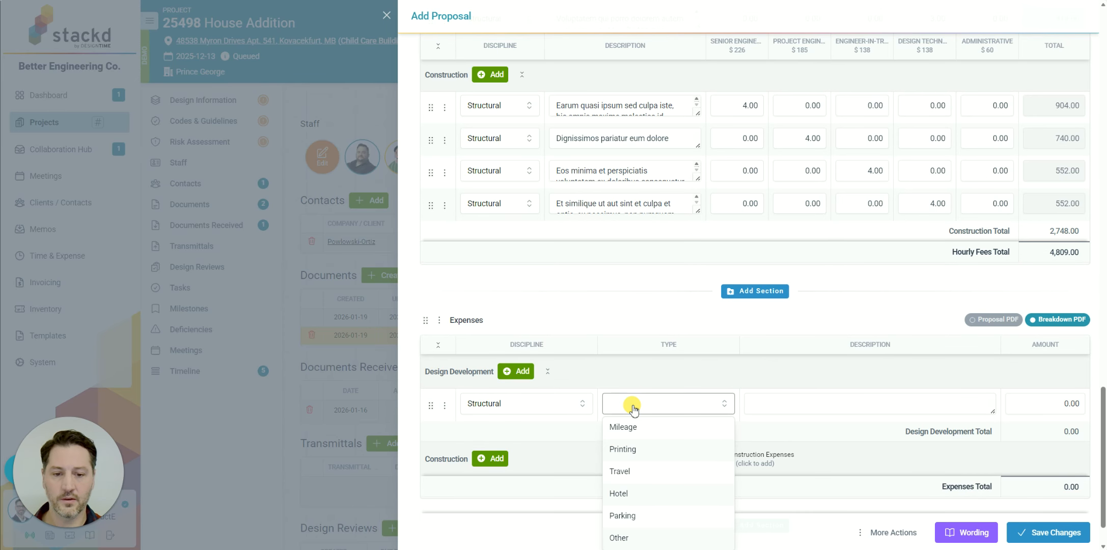
left_click(630, 493)
left_click(848, 410)
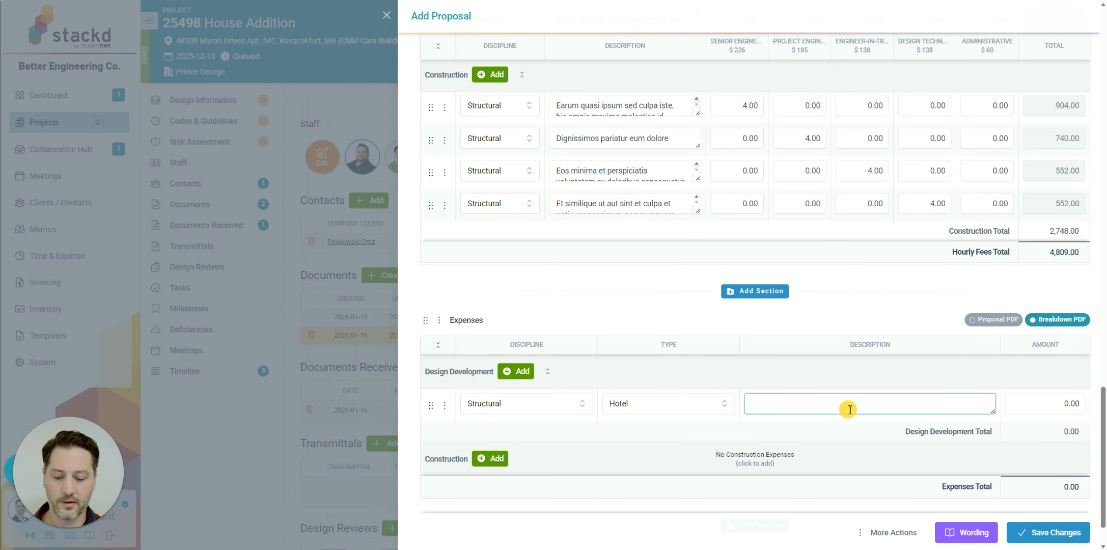
left_click(1047, 400)
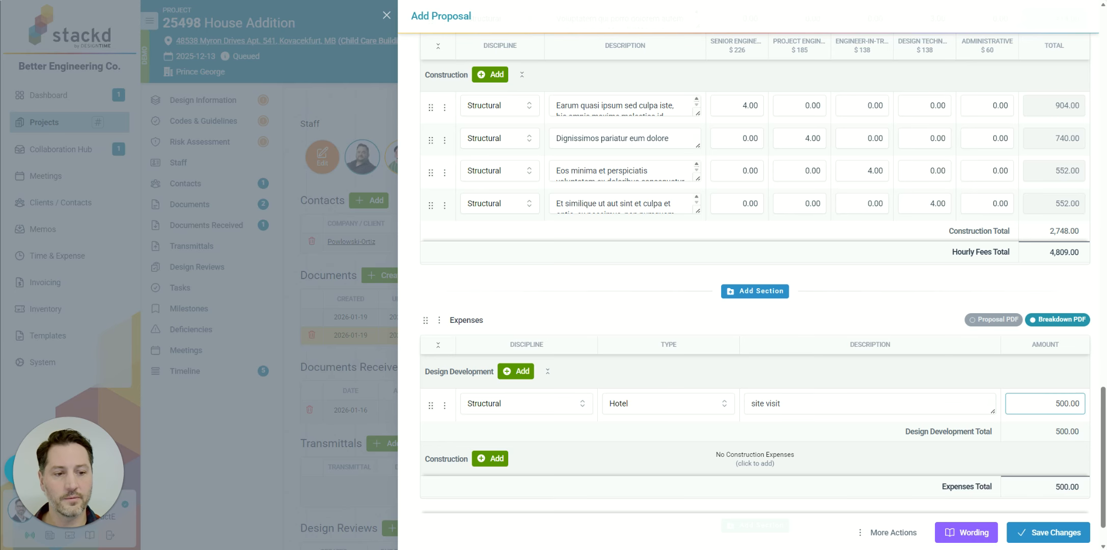
Add a Rate Schedule section below Expenses and fill it with all global rates.
scroll(942, 448, "down", 1)
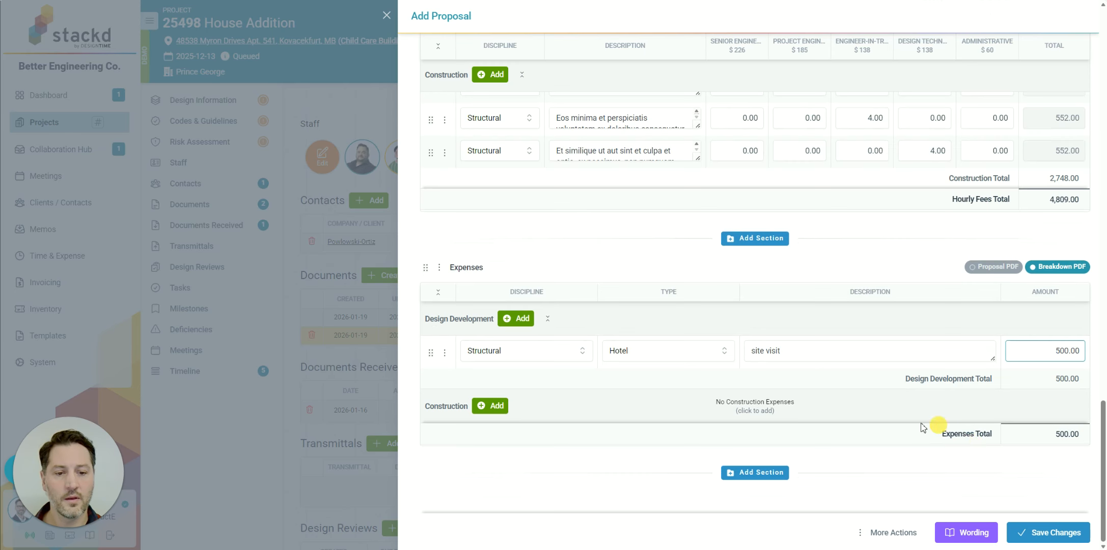
left_click(758, 473)
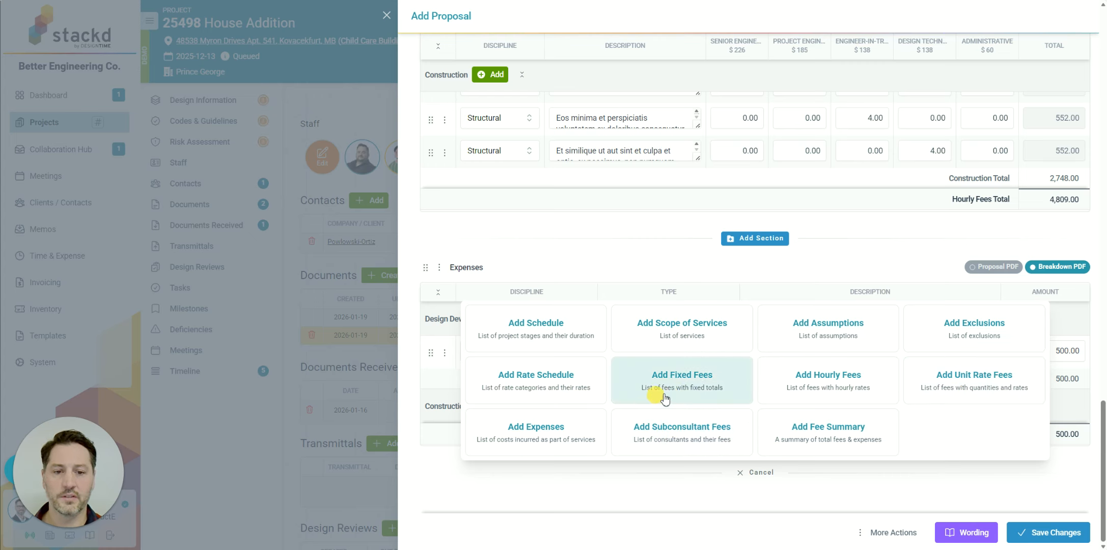
left_click(515, 376)
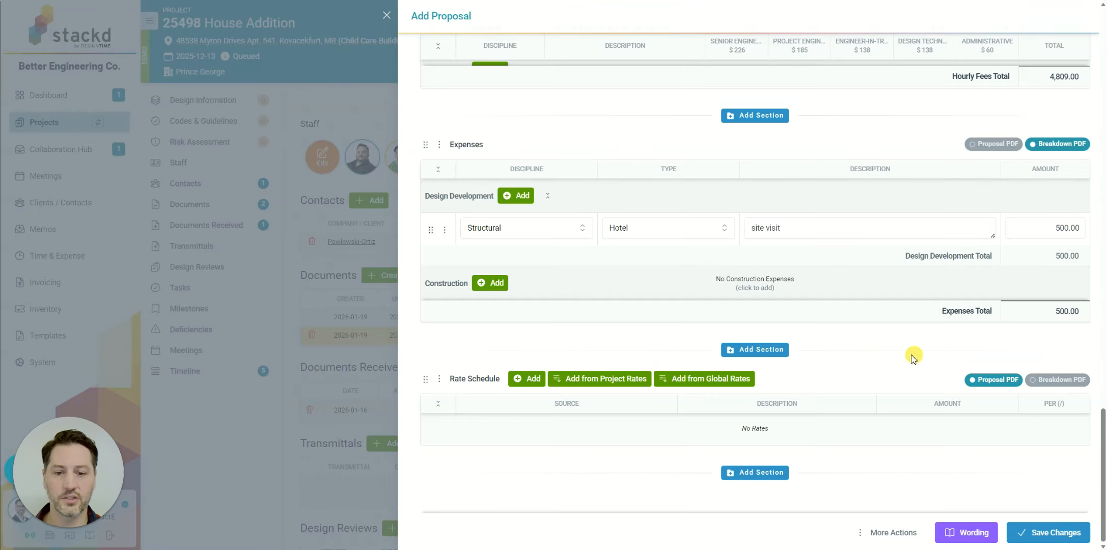
left_click(689, 380)
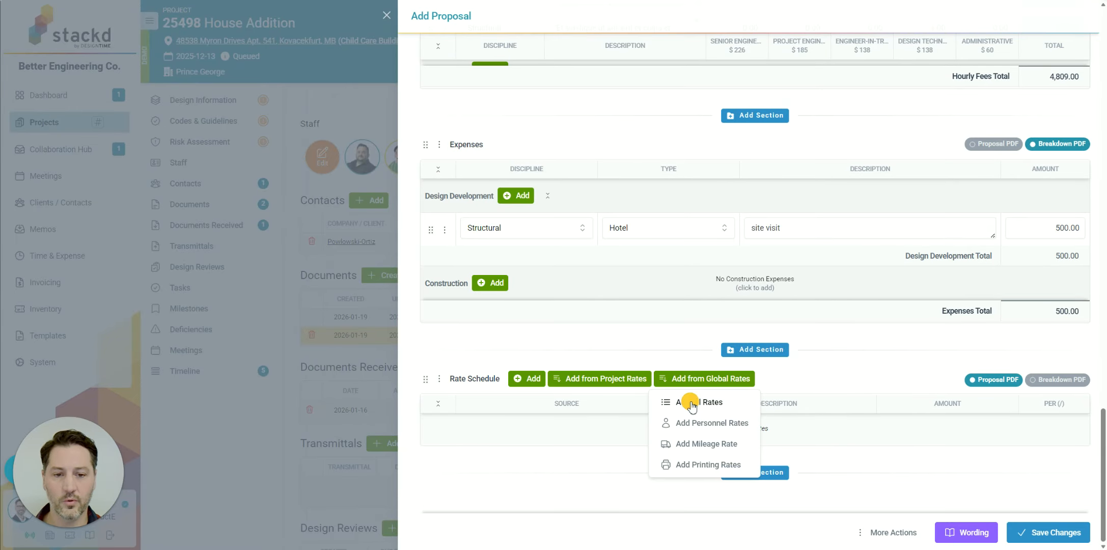
left_click(687, 402)
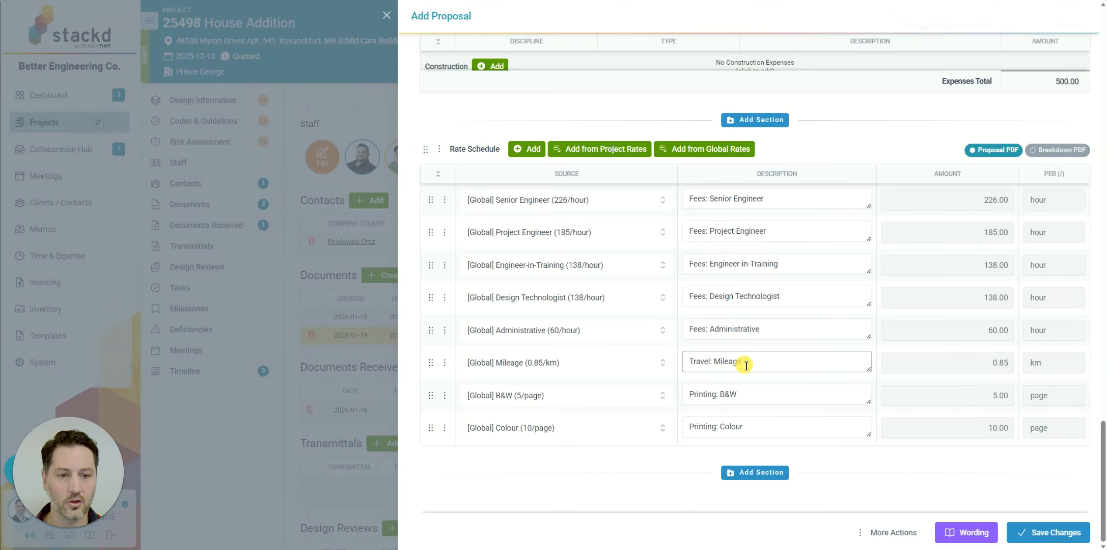
Add a Fee Summary section below the Rate Schedule and save the proposal.
left_click(771, 472)
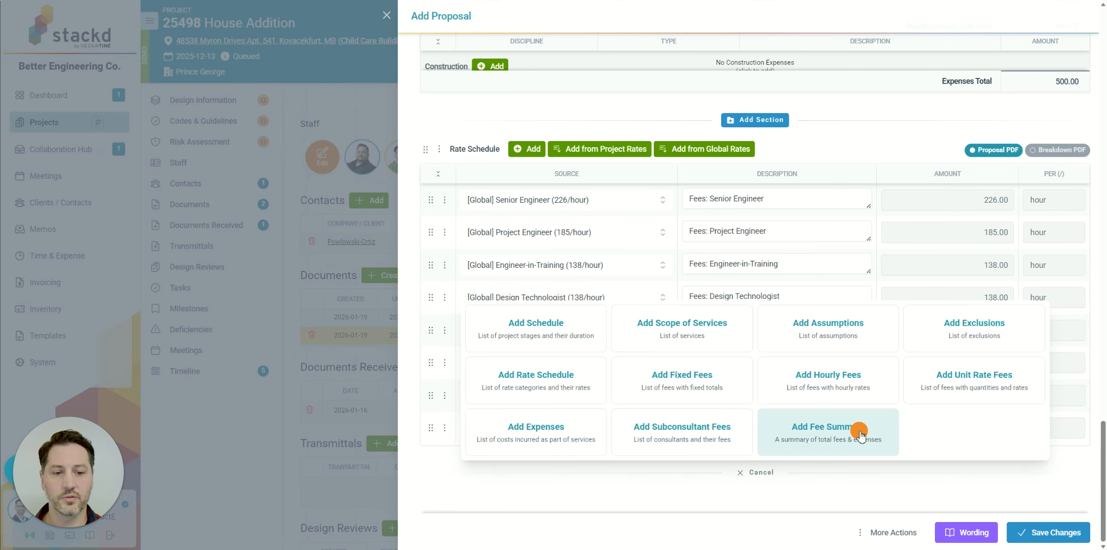
left_click(861, 432)
scroll(906, 429, "down", 3)
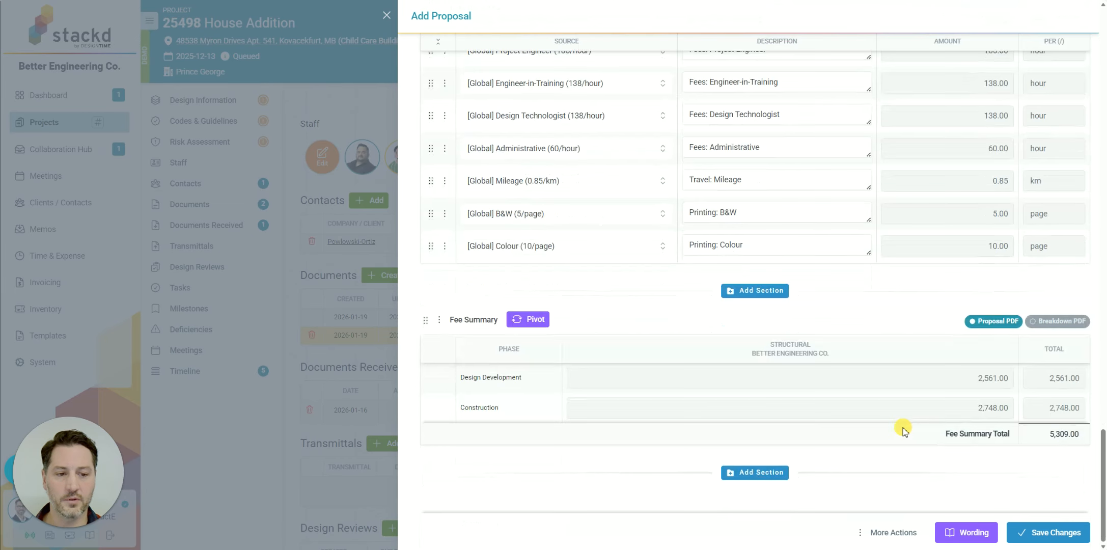
left_click(1044, 536)
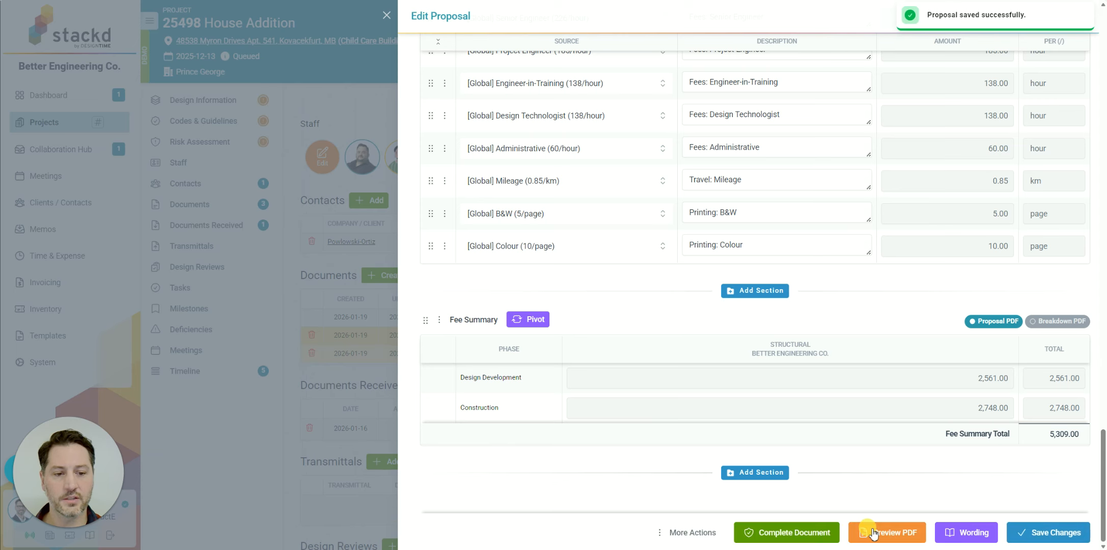
Preview the proposal PDF, review it from the project description through the closure, and return to the proposal editor.
left_click(894, 535)
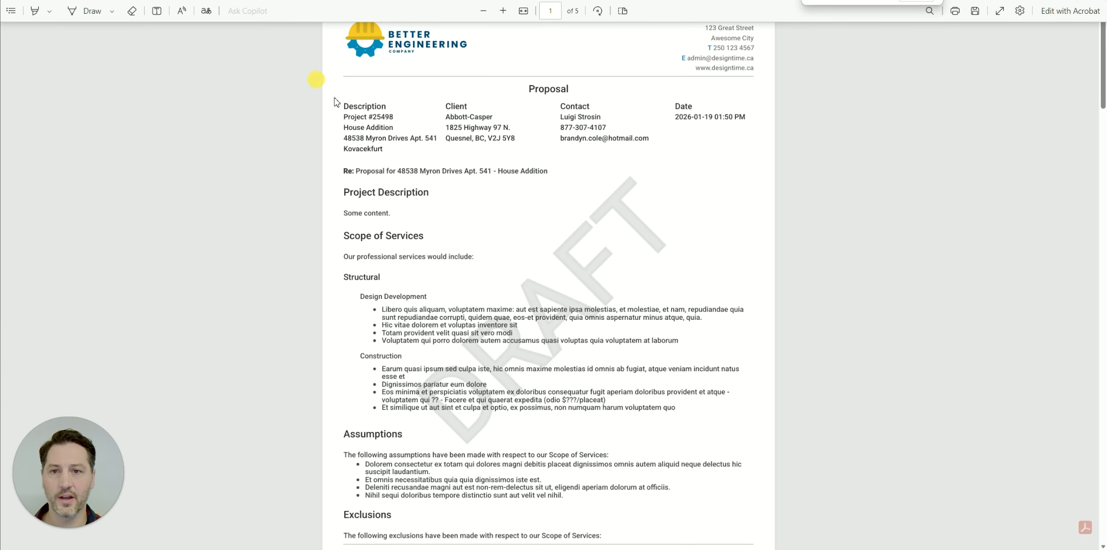
scroll(586, 150, "down", 2)
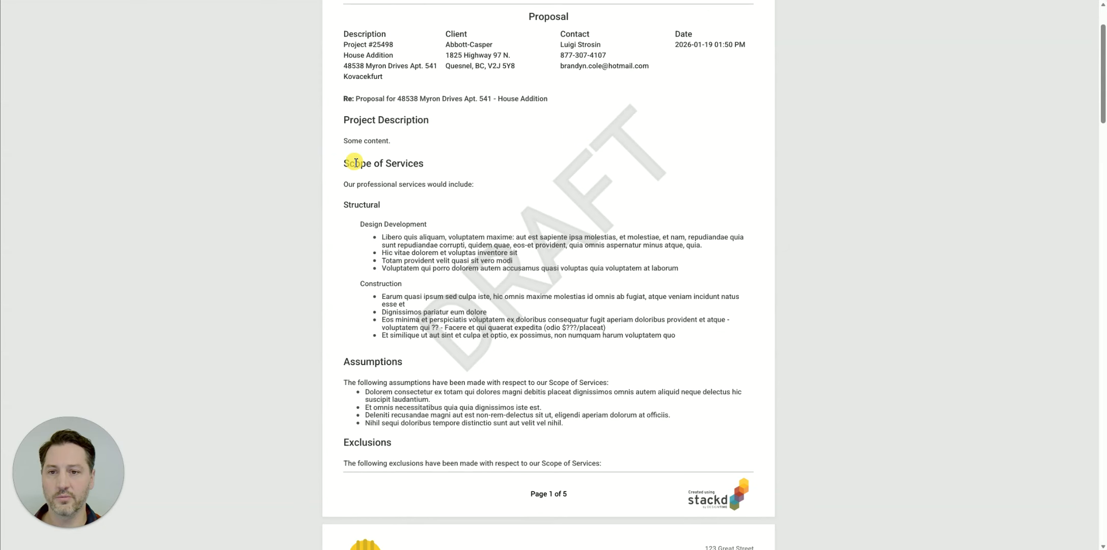
scroll(355, 163, "down", 3)
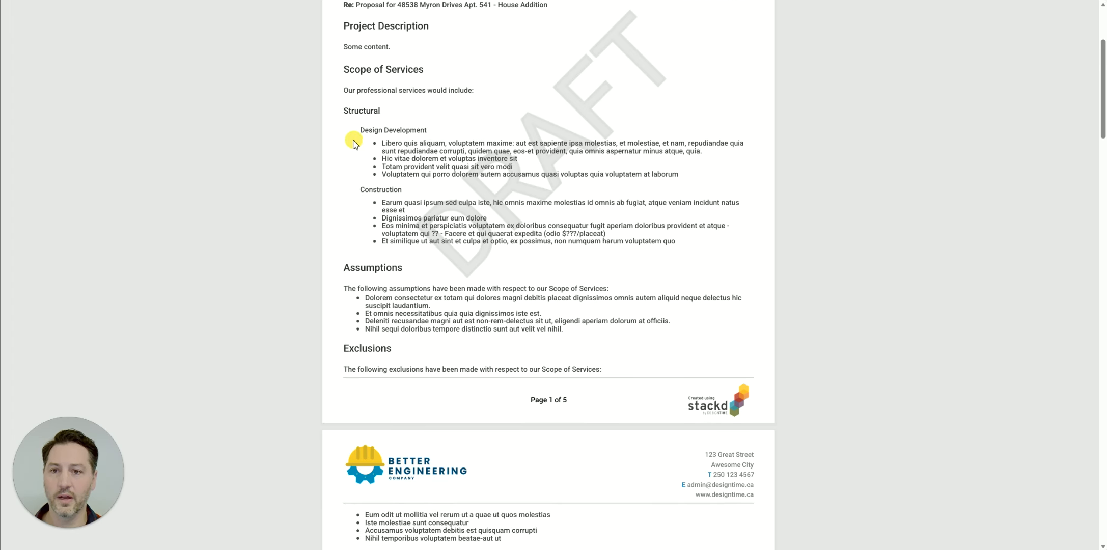
scroll(407, 234, "down", 6)
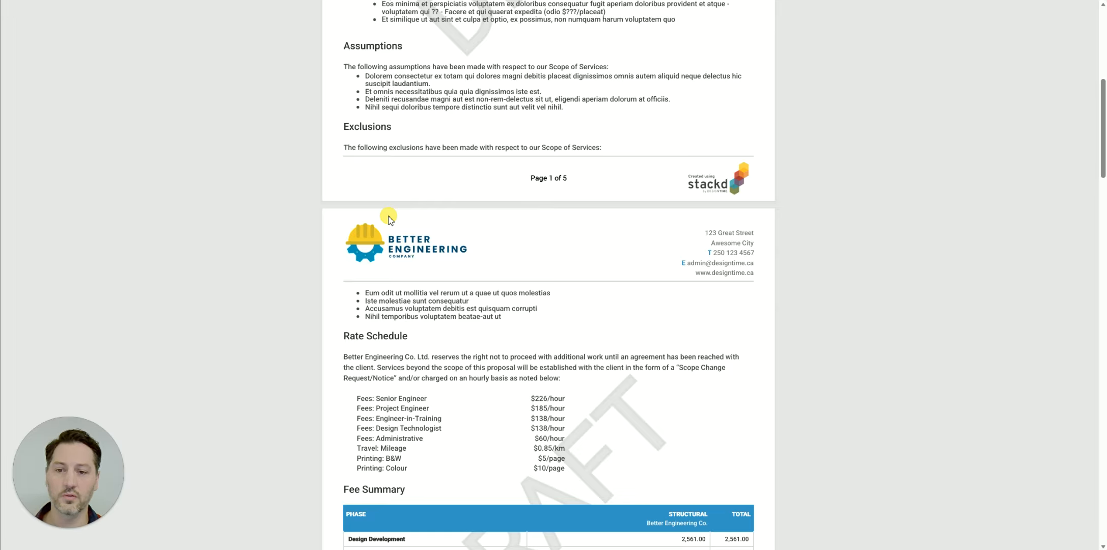
scroll(400, 228, "down", 3)
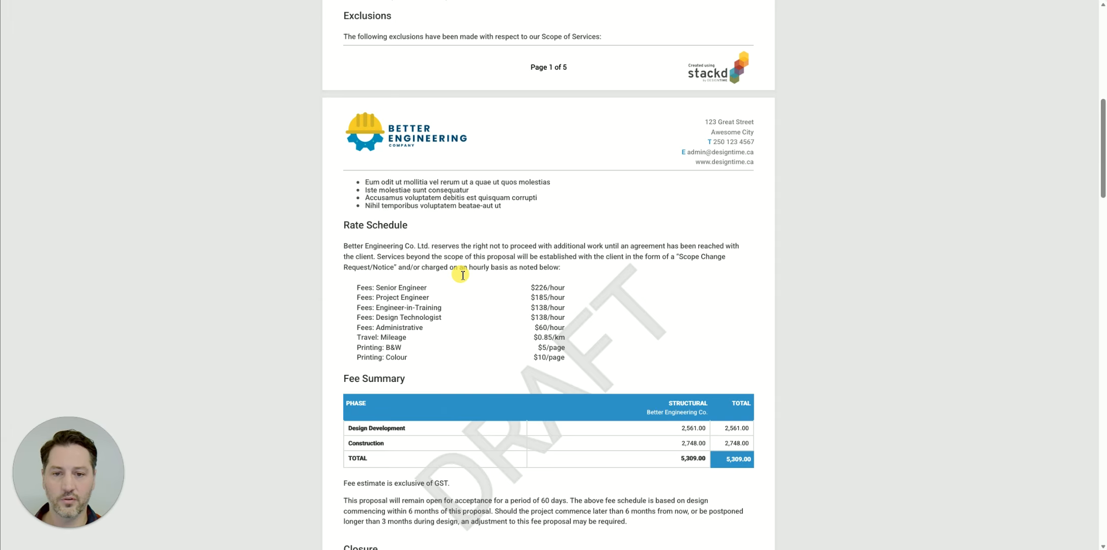
scroll(484, 280, "down", 6)
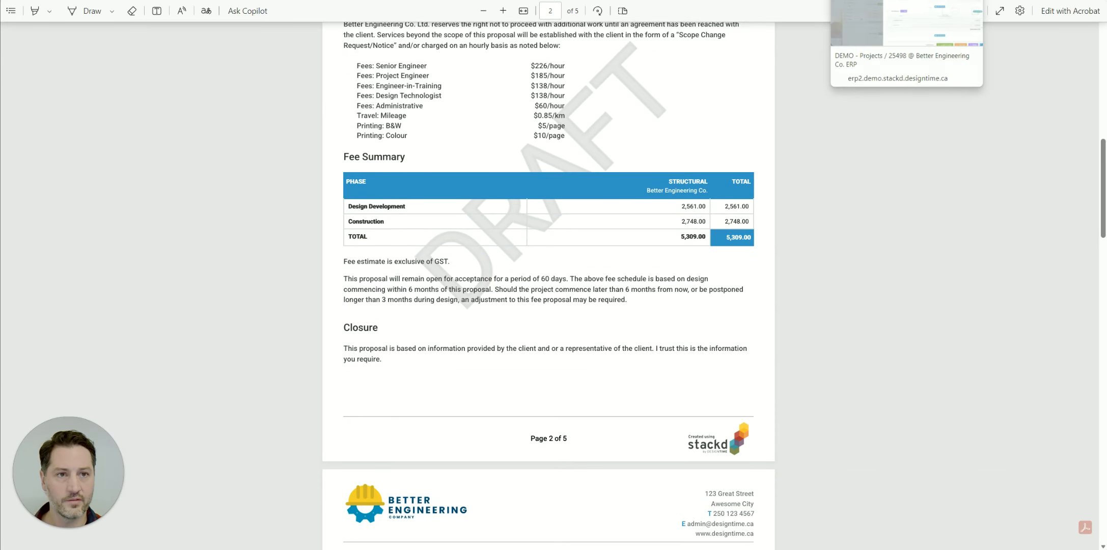
left_click(865, 0)
Preview the fee breakdown PDF, review its Hourly Fees and Expenses tables, and close the preview.
scroll(975, 285, "up", 6)
scroll(975, 286, "up", 10)
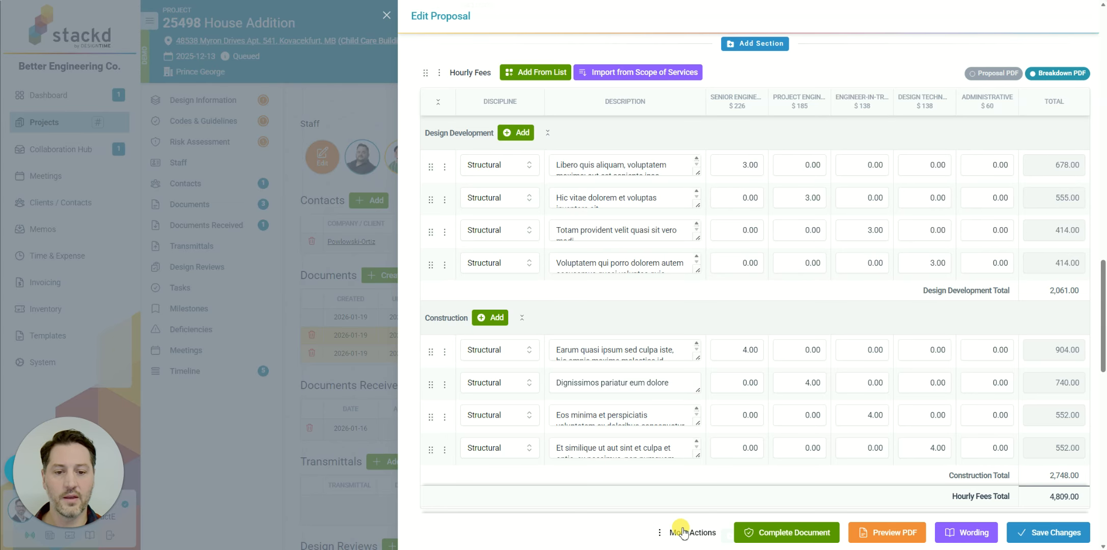
left_click(660, 535)
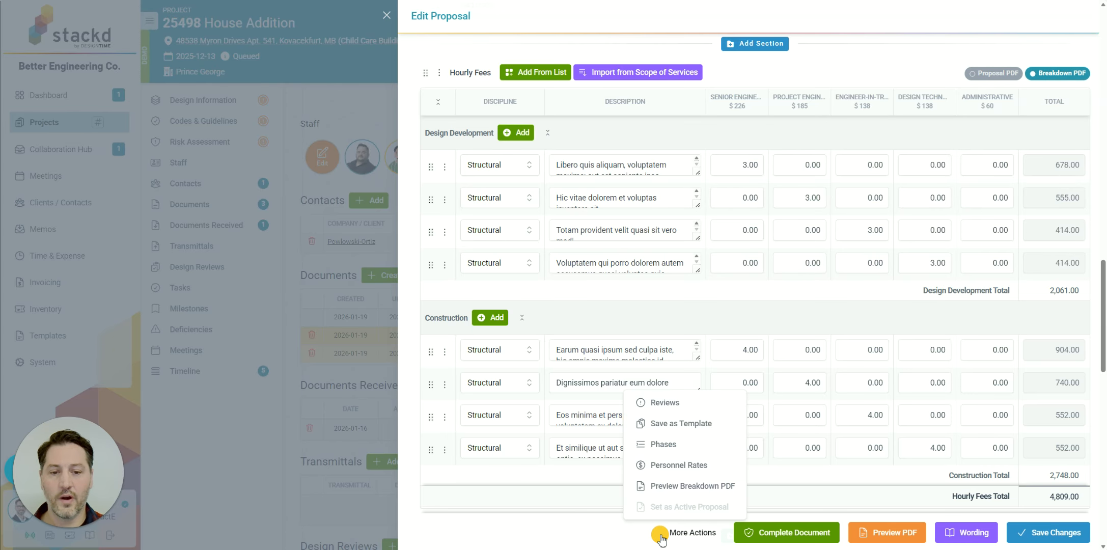
left_click(674, 486)
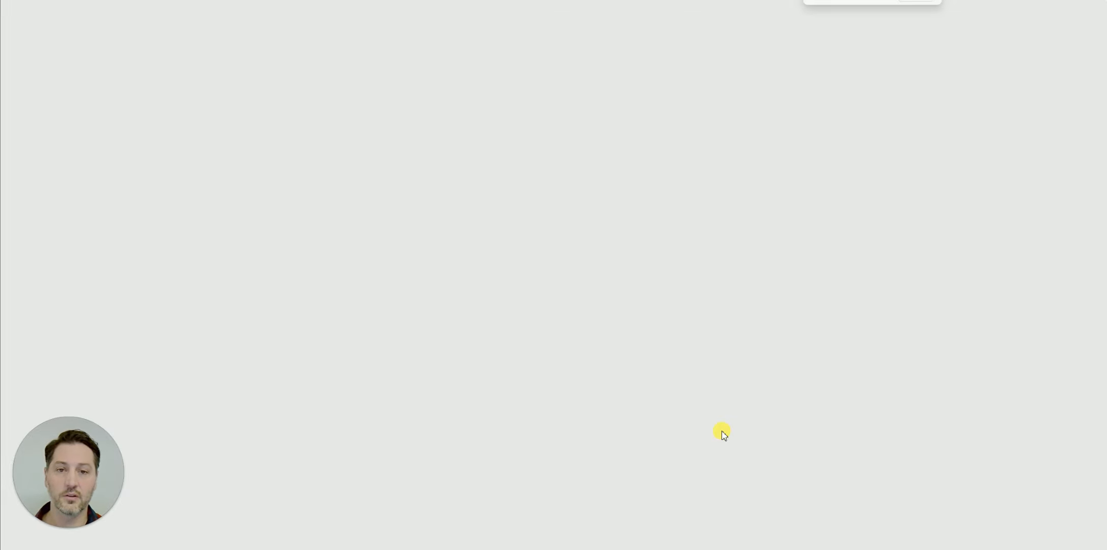
scroll(654, 199, "down", 1)
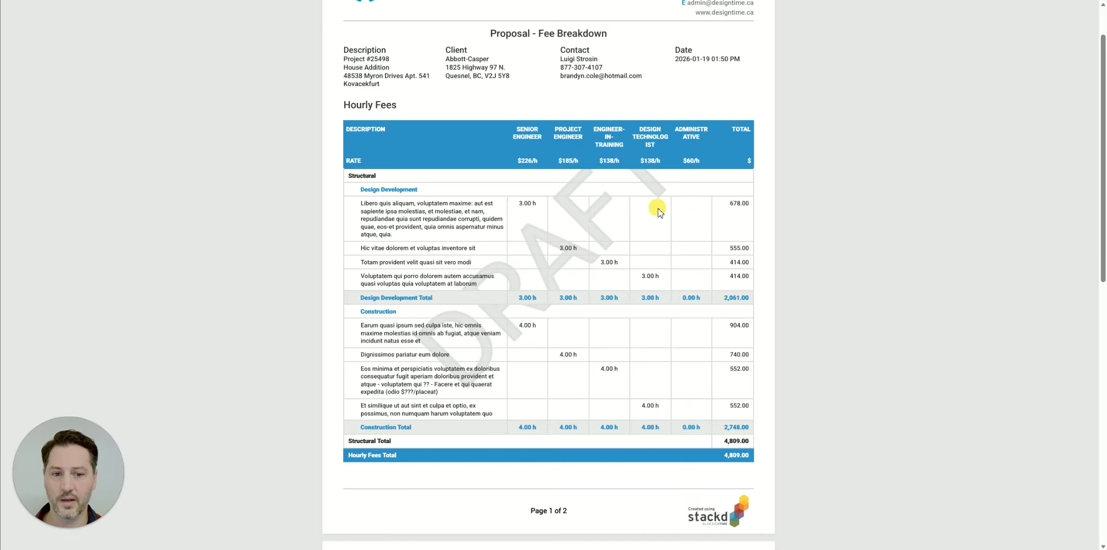
scroll(589, 414, "down", 6)
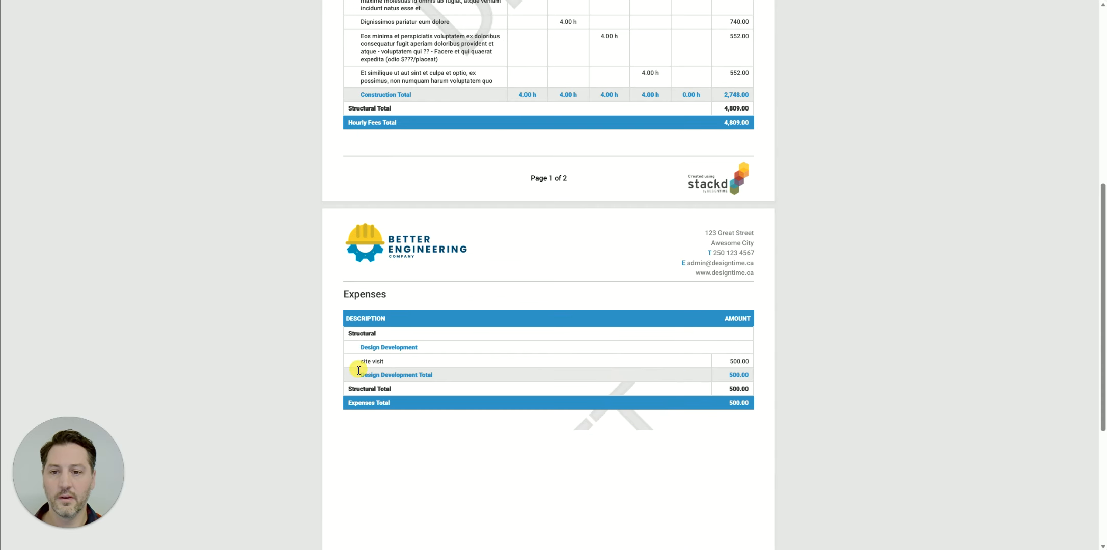
key("ctrl+w")
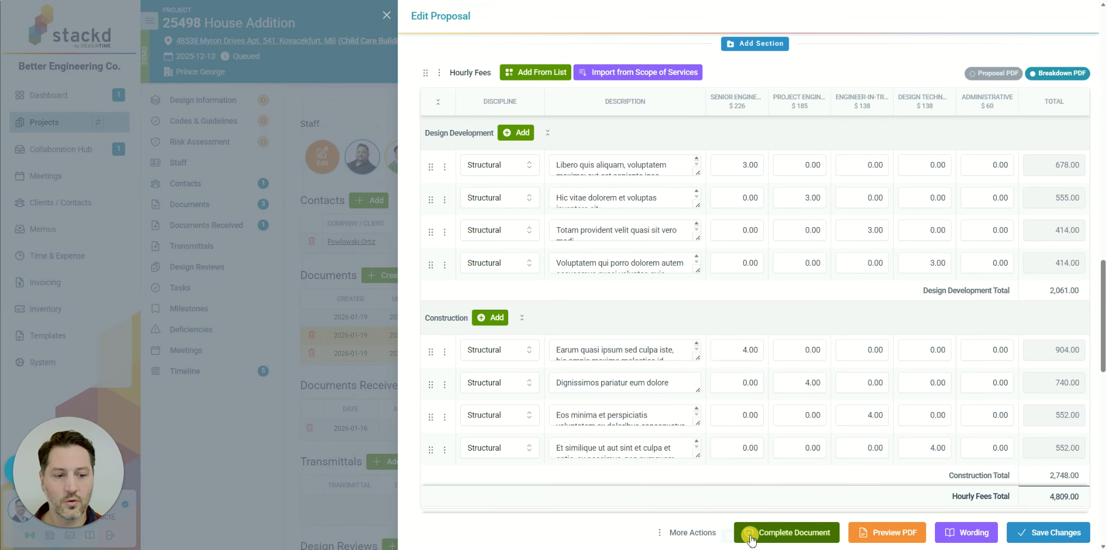
Open the Assumptions Append wording for viewing and close it without making changes.
left_click(947, 535)
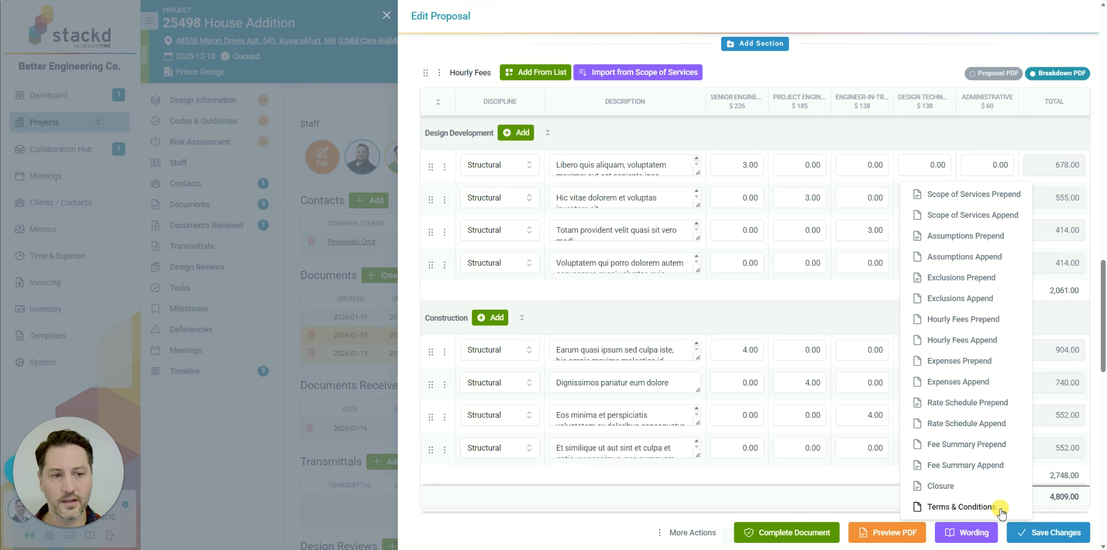
left_click(979, 258)
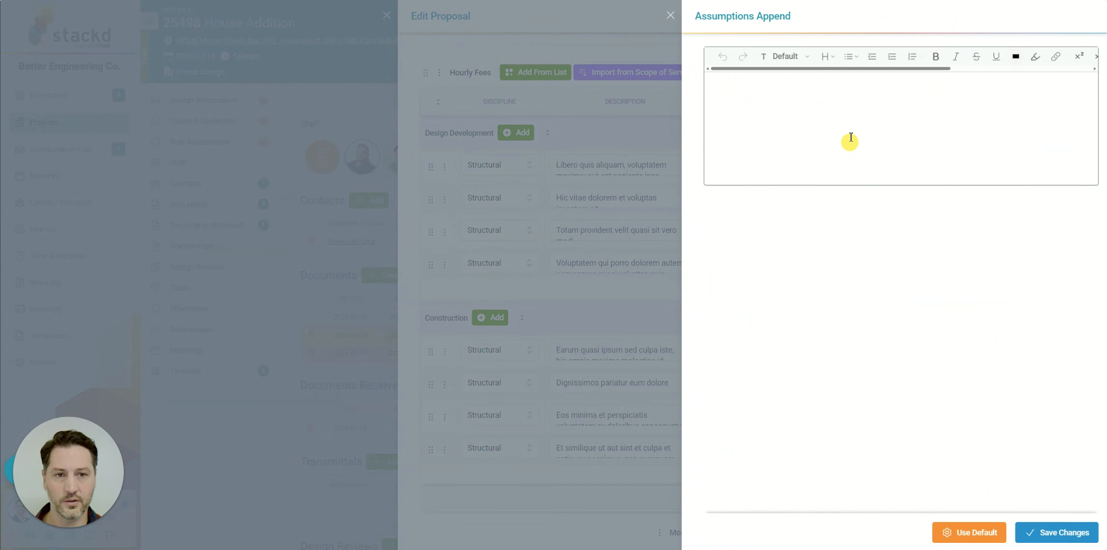
left_click(672, 16)
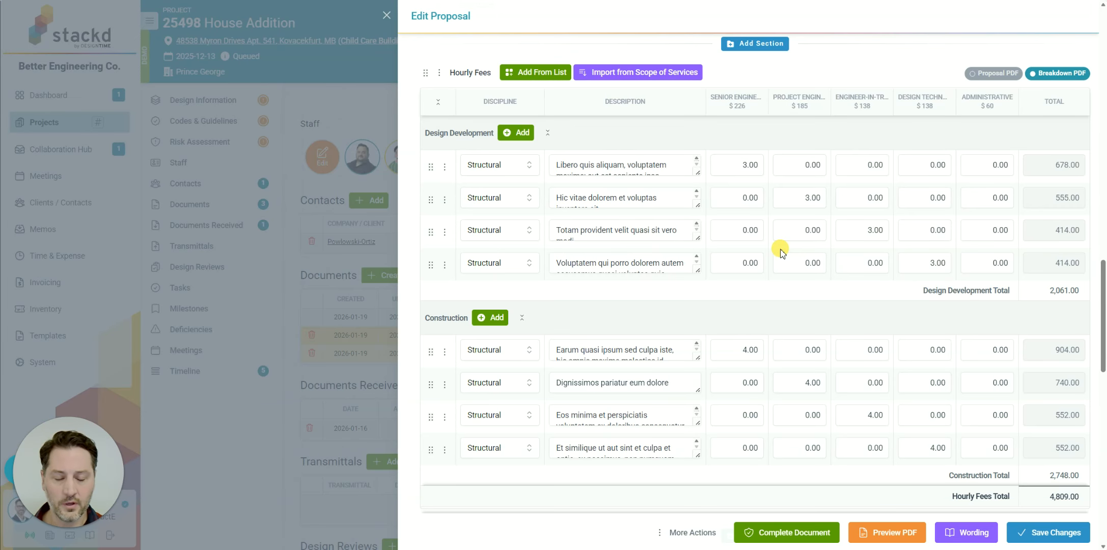
Review the proposal's Phases and Personnel Rates inclusion and alias options, closing each without making changes.
left_click(683, 533)
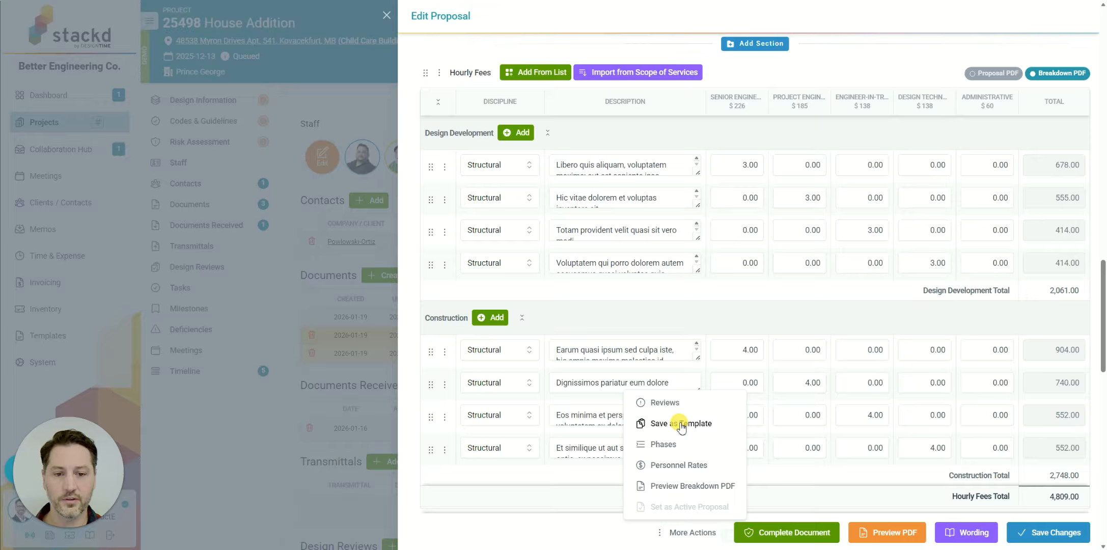
left_click(662, 444)
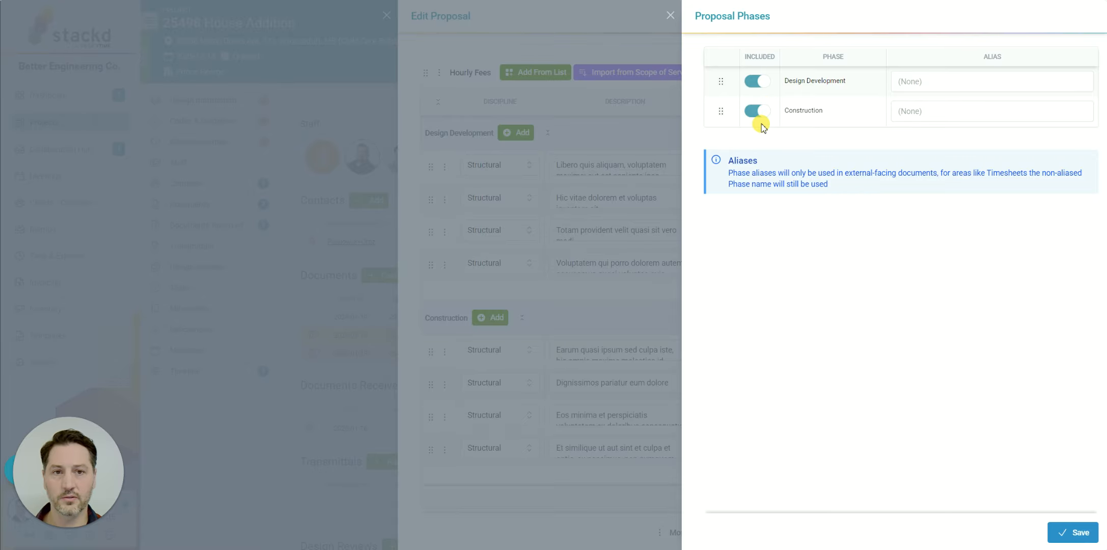
left_click(672, 16)
left_click(662, 533)
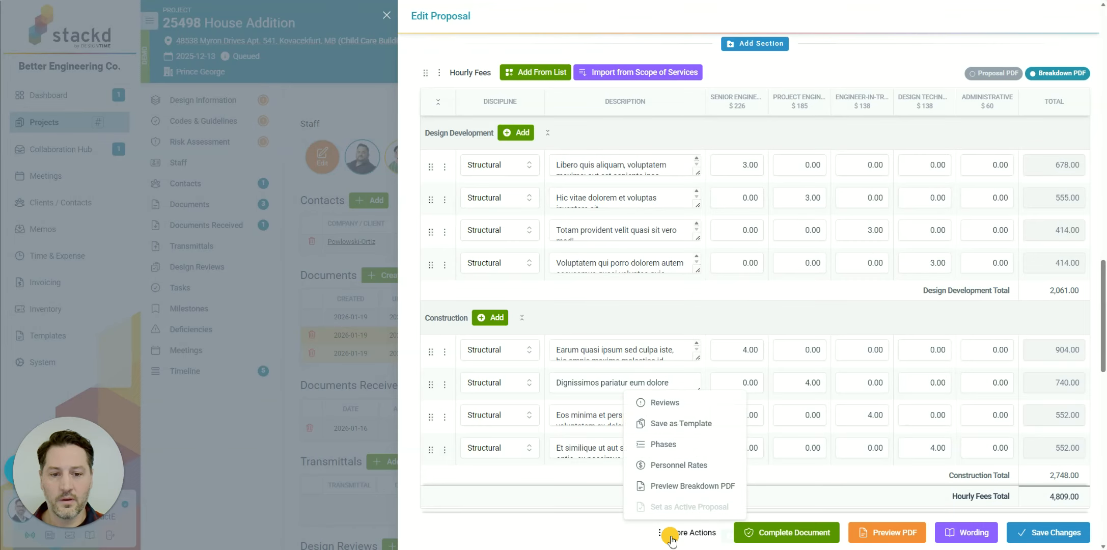
left_click(673, 465)
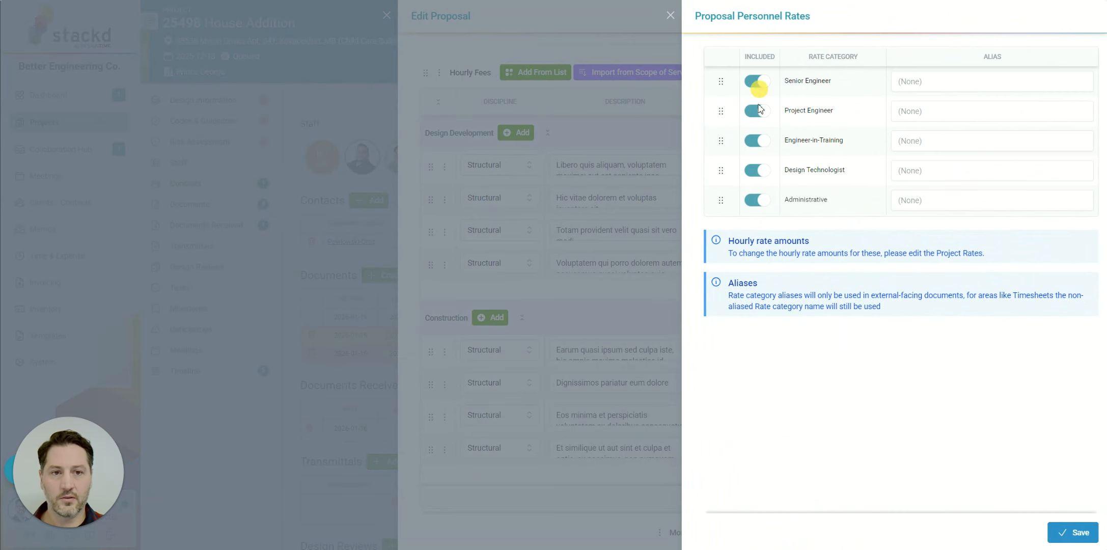
left_click(671, 17)
Open the proposal's Reviews, look at the form for adding a review, and close both without adding one.
left_click(667, 531)
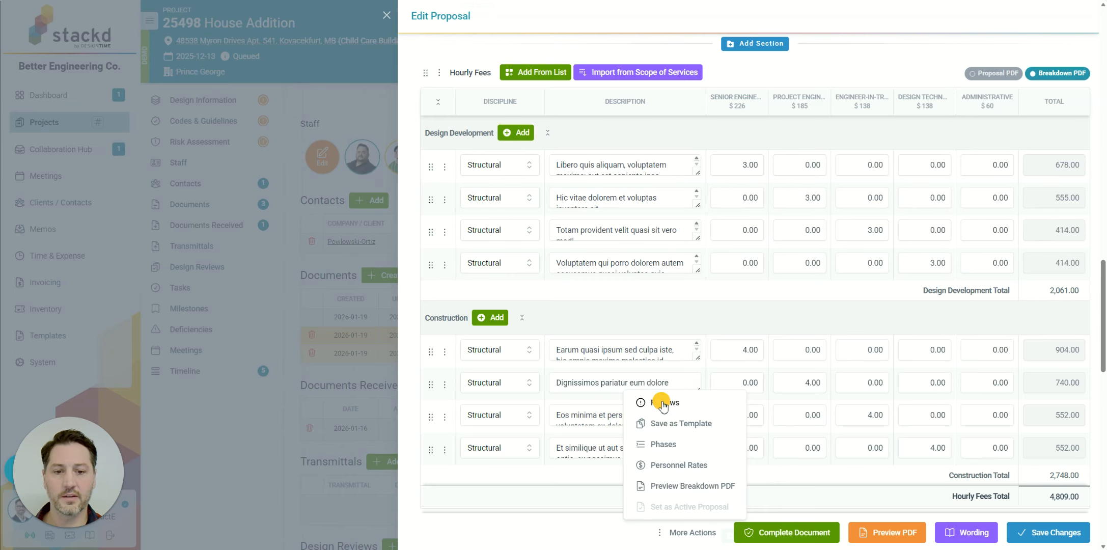
left_click(662, 403)
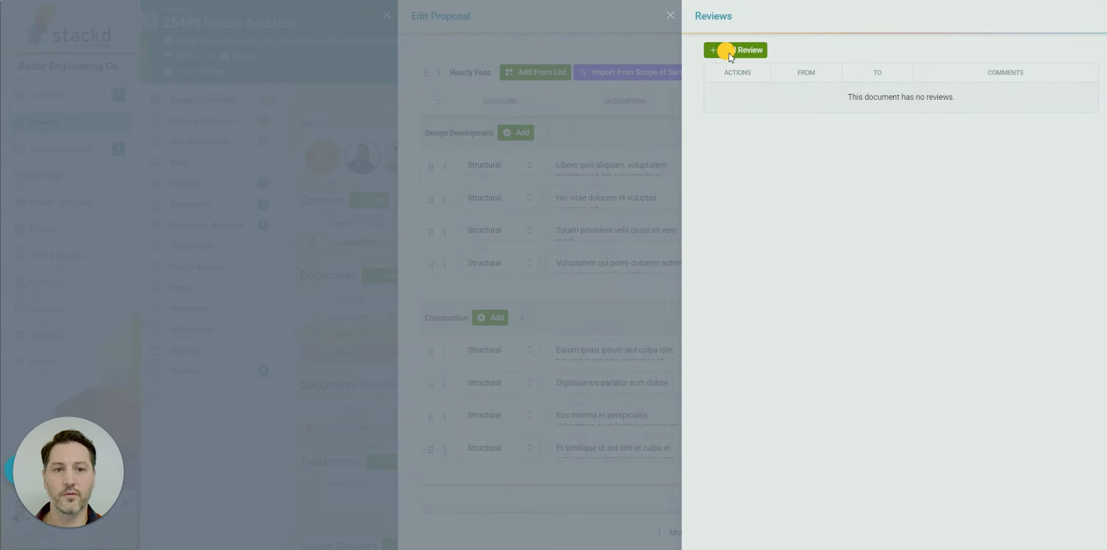
left_click(731, 54)
left_click(894, 156)
left_click(812, 15)
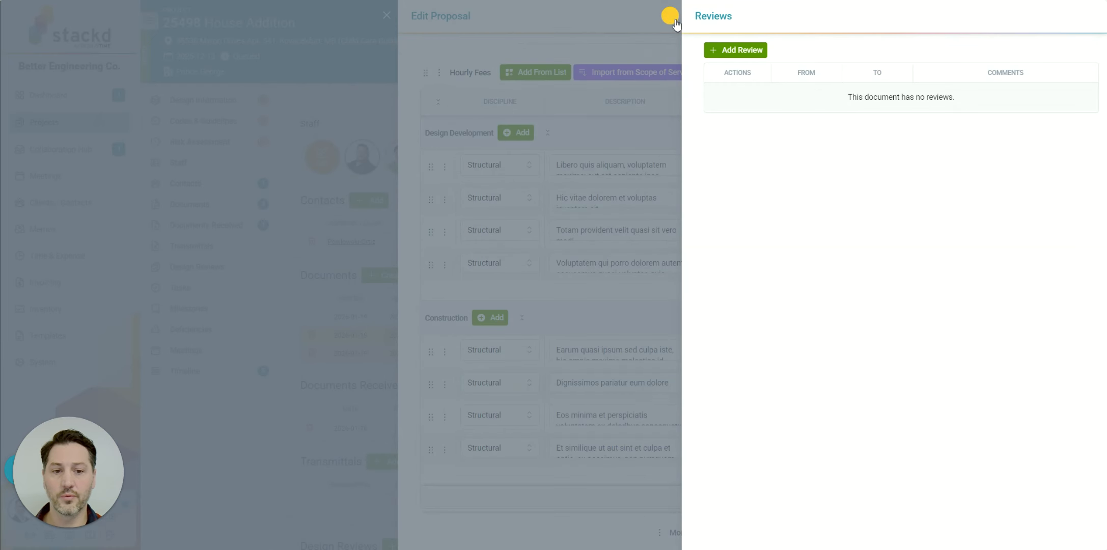
left_click(673, 20)
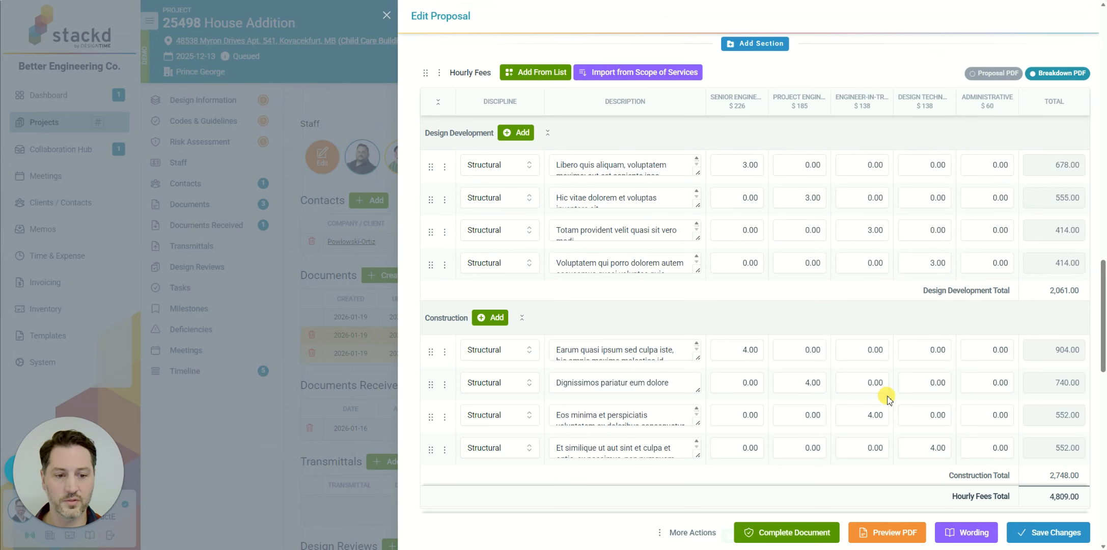
Save the proposal, complete the document so it is locked from editing, and return to the project page.
left_click(1043, 535)
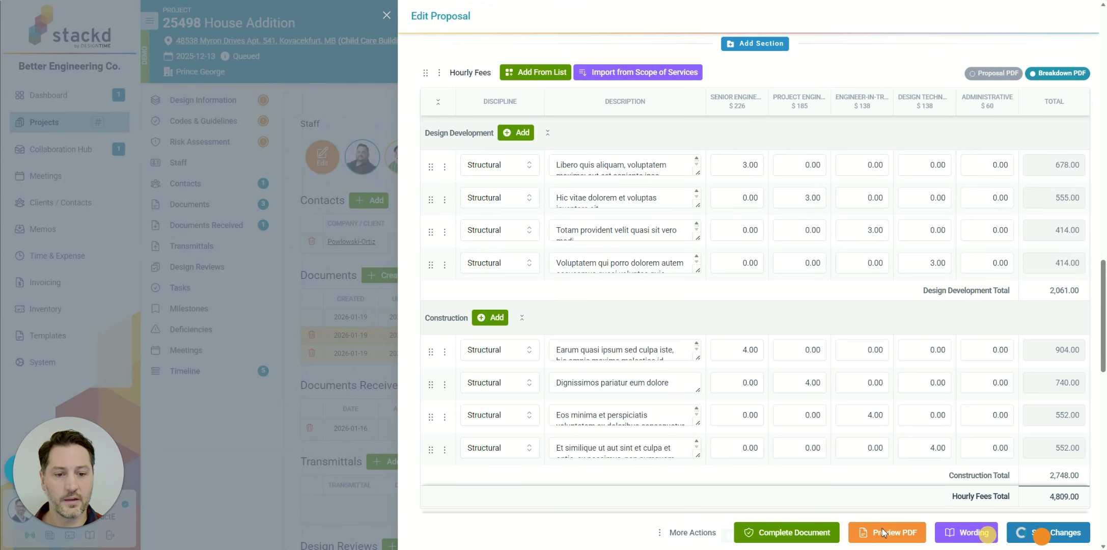
left_click(762, 538)
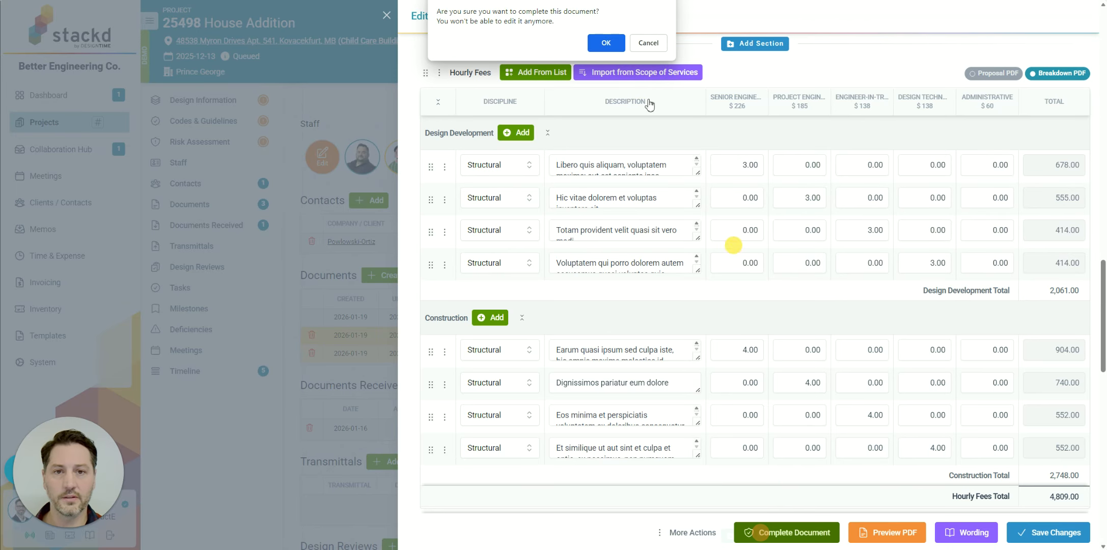
left_click(608, 38)
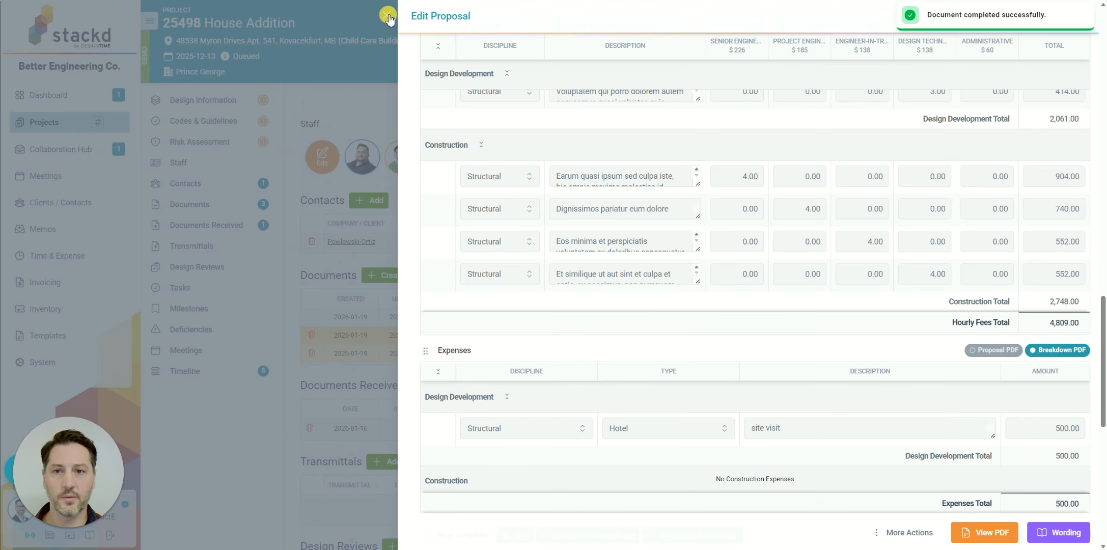
left_click(388, 16)
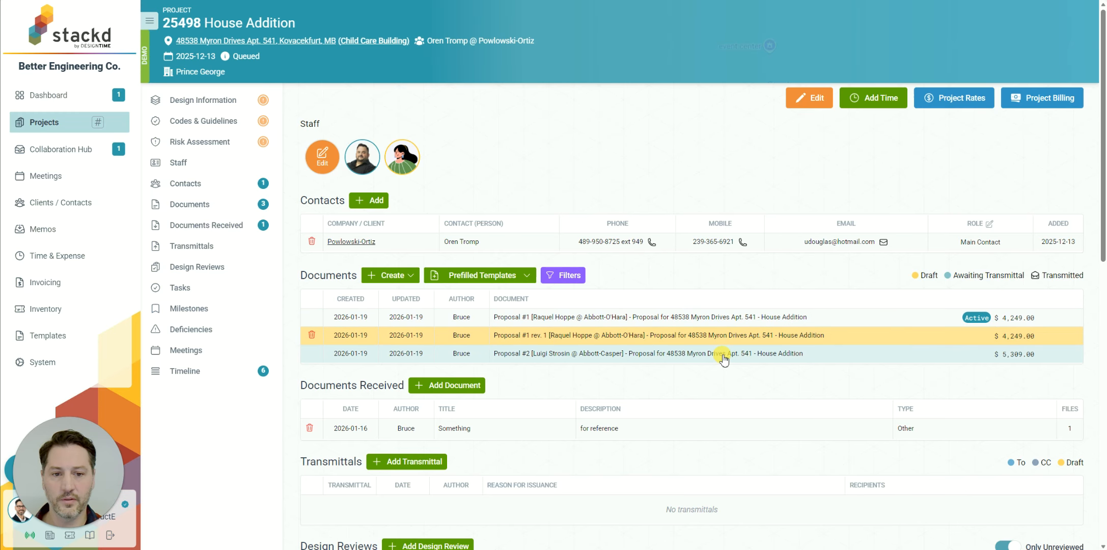
Open the completed Proposal #2, set it as the active proposal, and return to the project page.
left_click(961, 354)
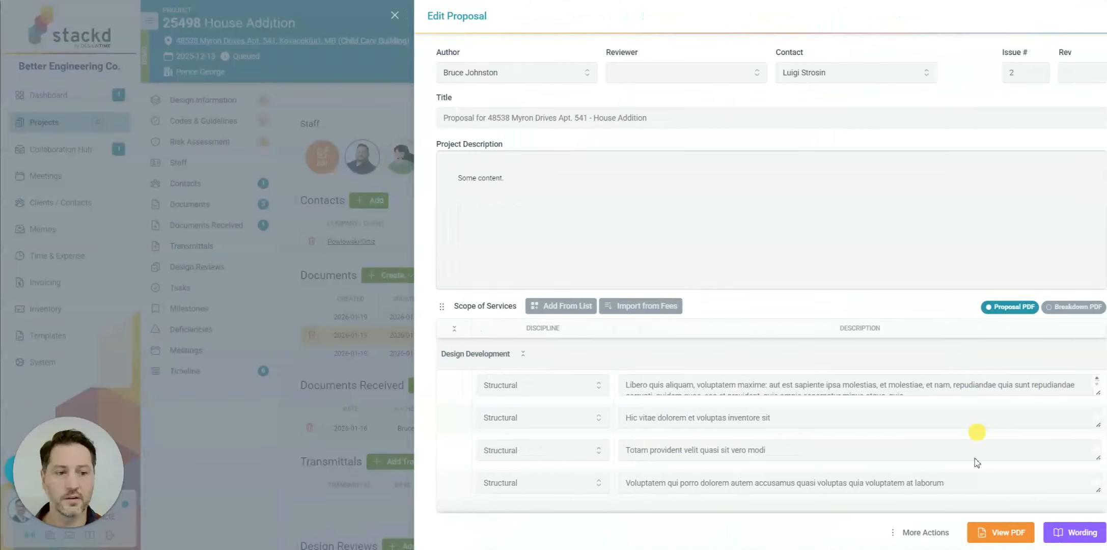
left_click(896, 539)
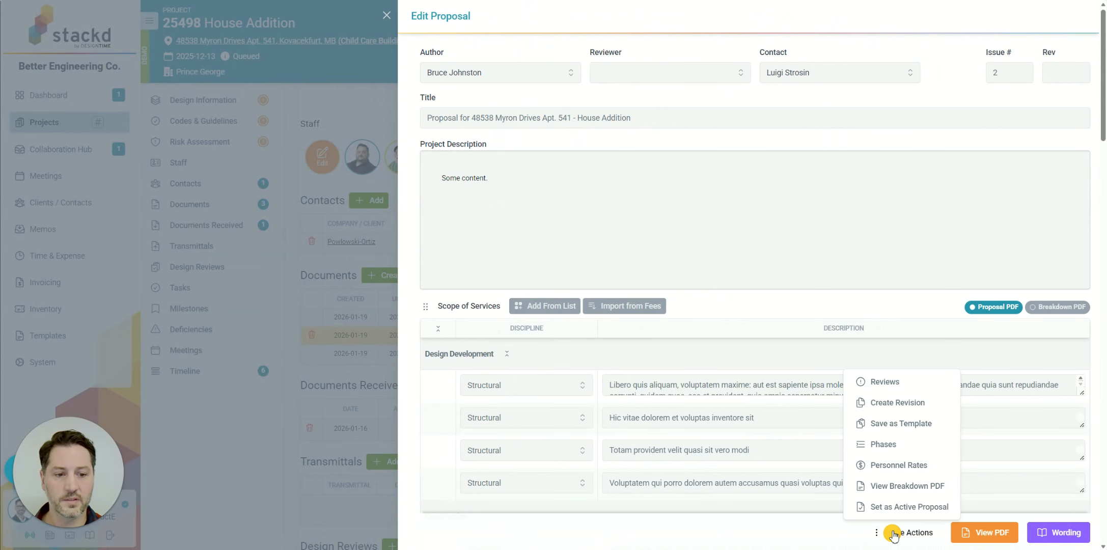
left_click(880, 503)
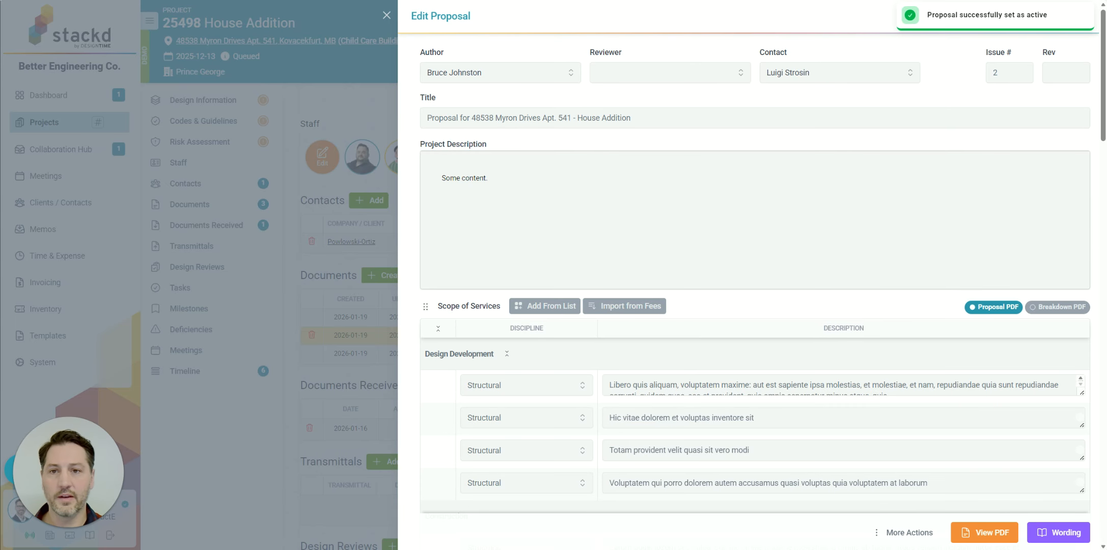
left_click(389, 17)
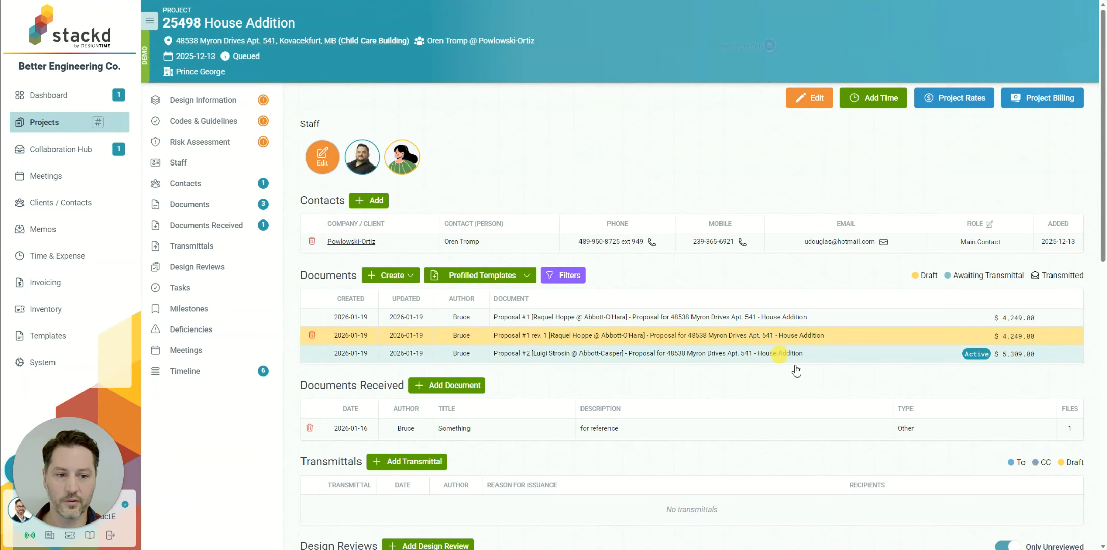
Check the House Addition fee estimate in Project Billing and return to the project page.
left_click(1043, 107)
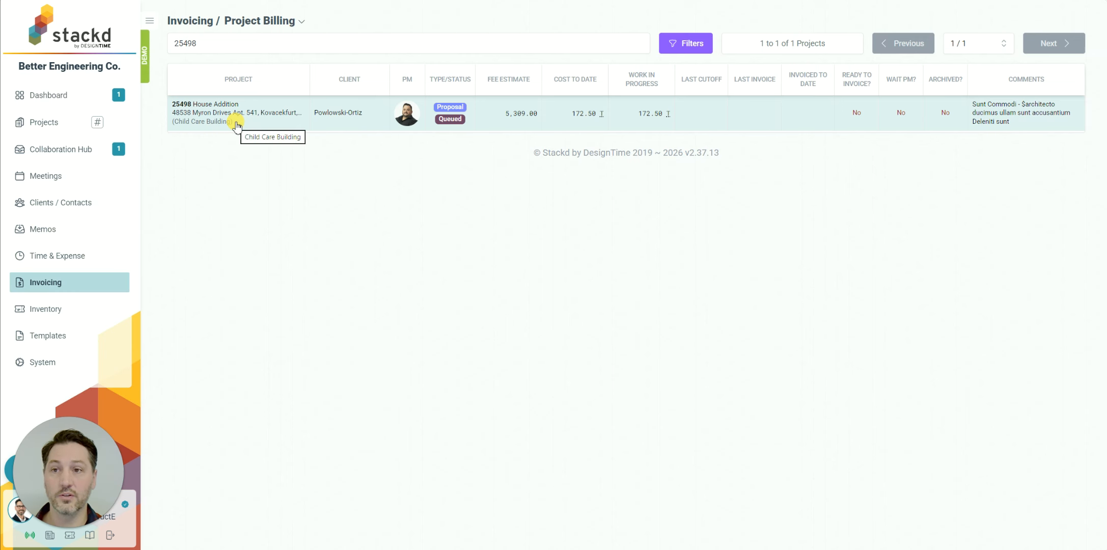
left_click(736, 1)
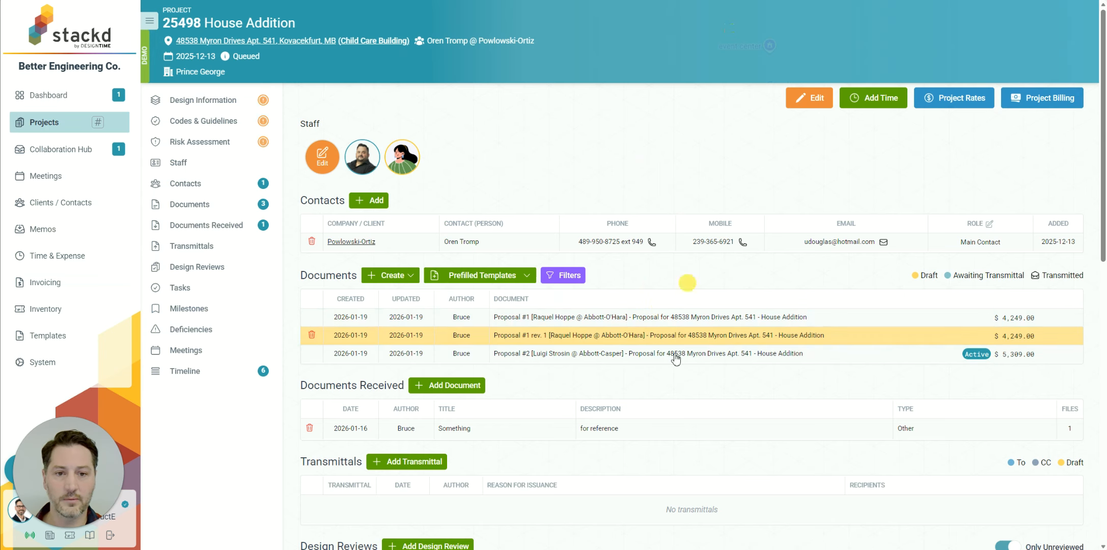